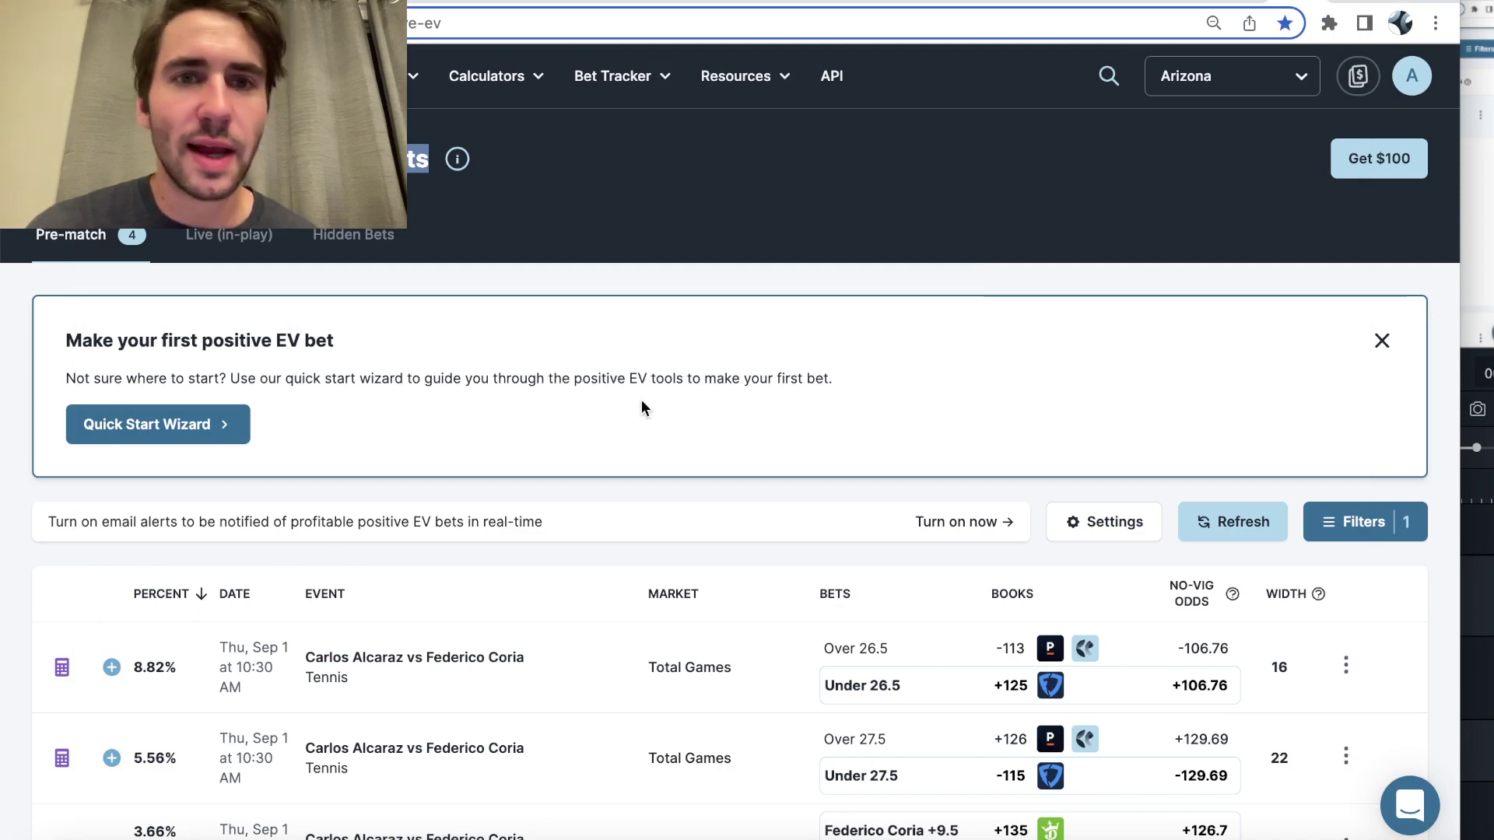
# - Enlarge the positive EV page, switch to the sportsbook's Carlos Alcaraz (-9.5) bet receipt, and highlight its wager amount
pyautogui.moveTo(383, 77)
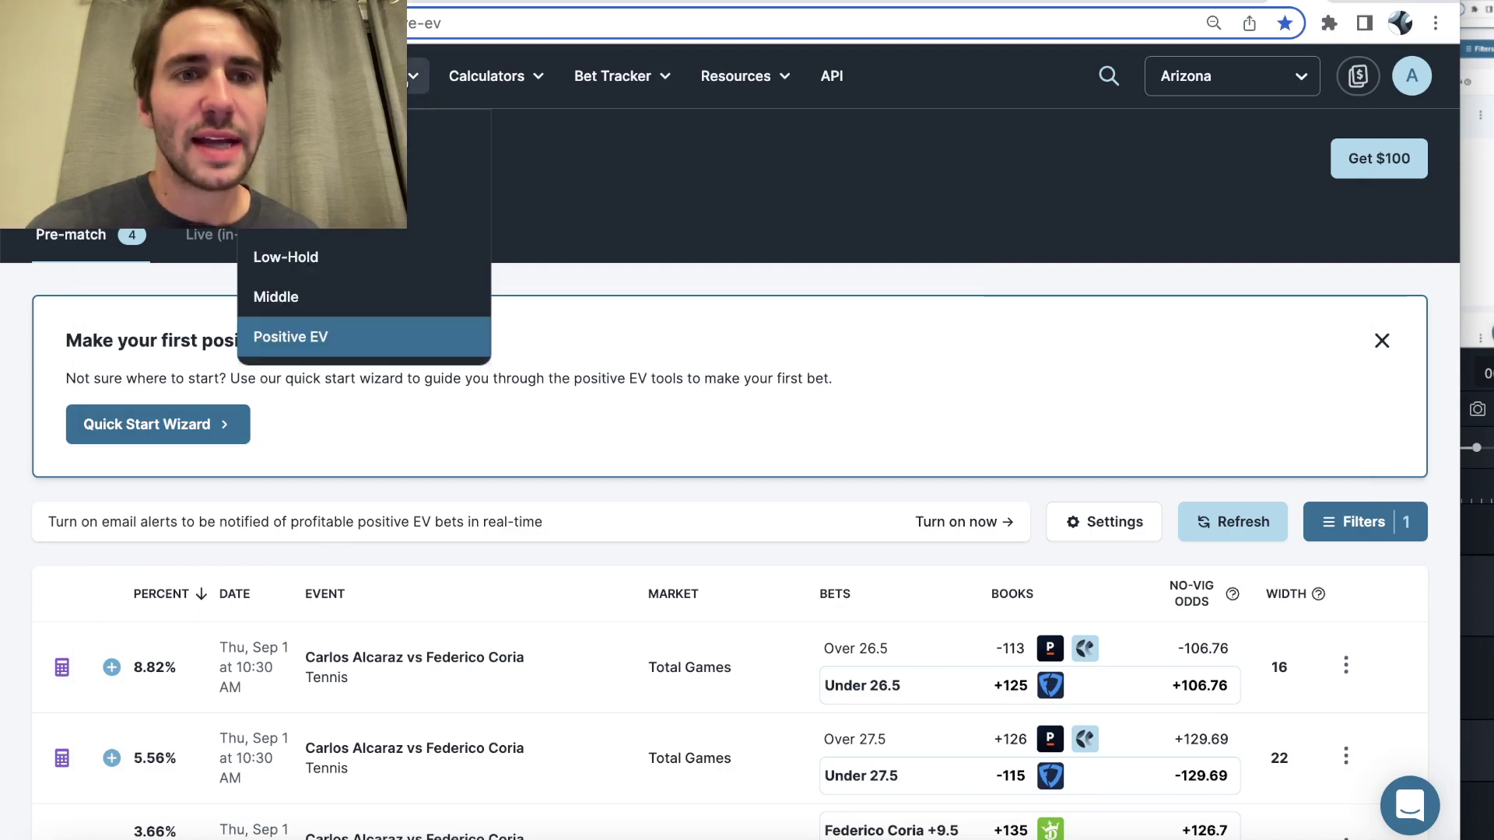
pyautogui.hotkey('ctrl', '+')
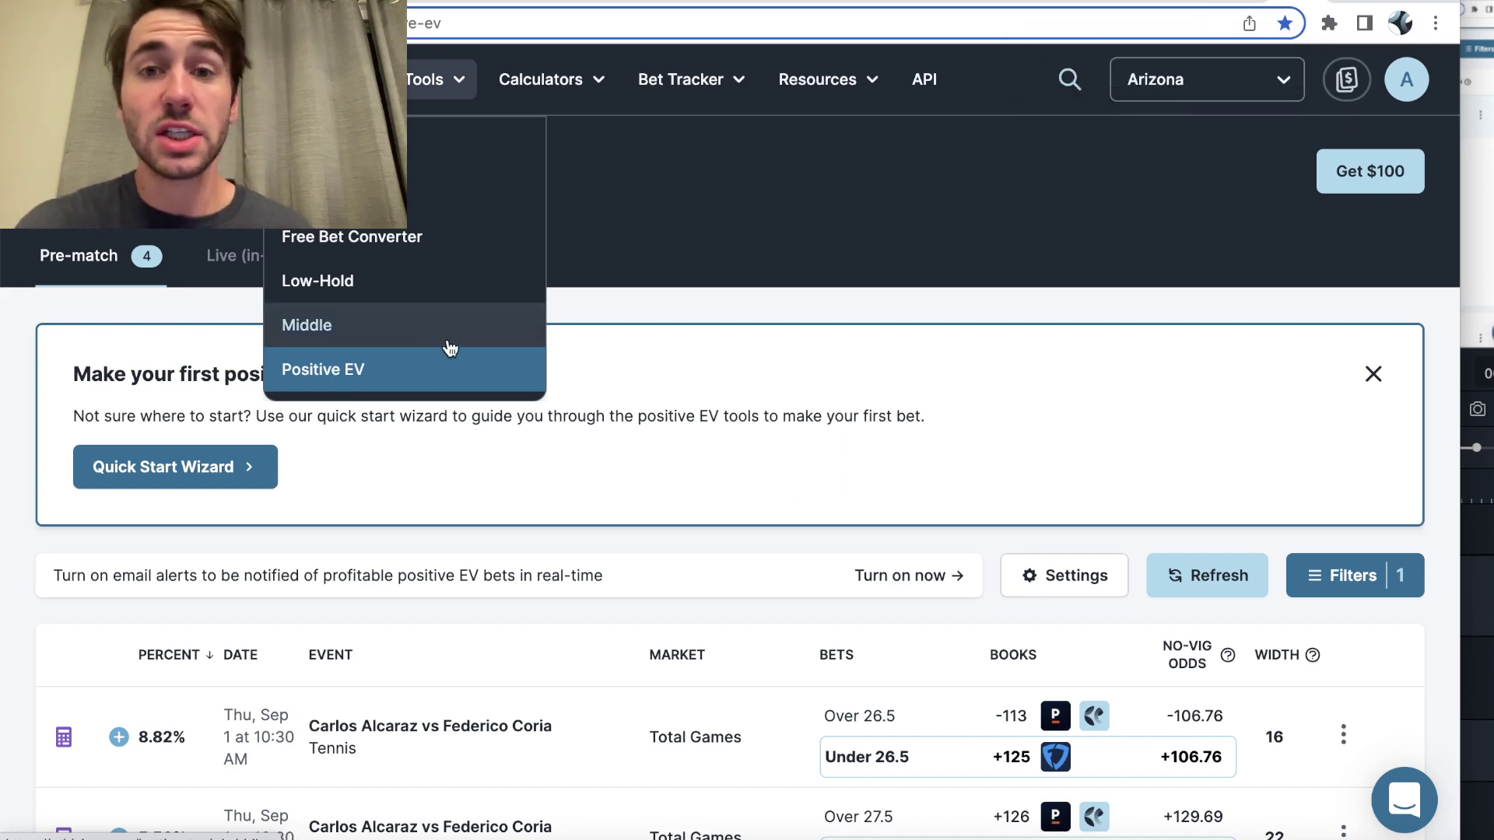
pyautogui.click(869, 337)
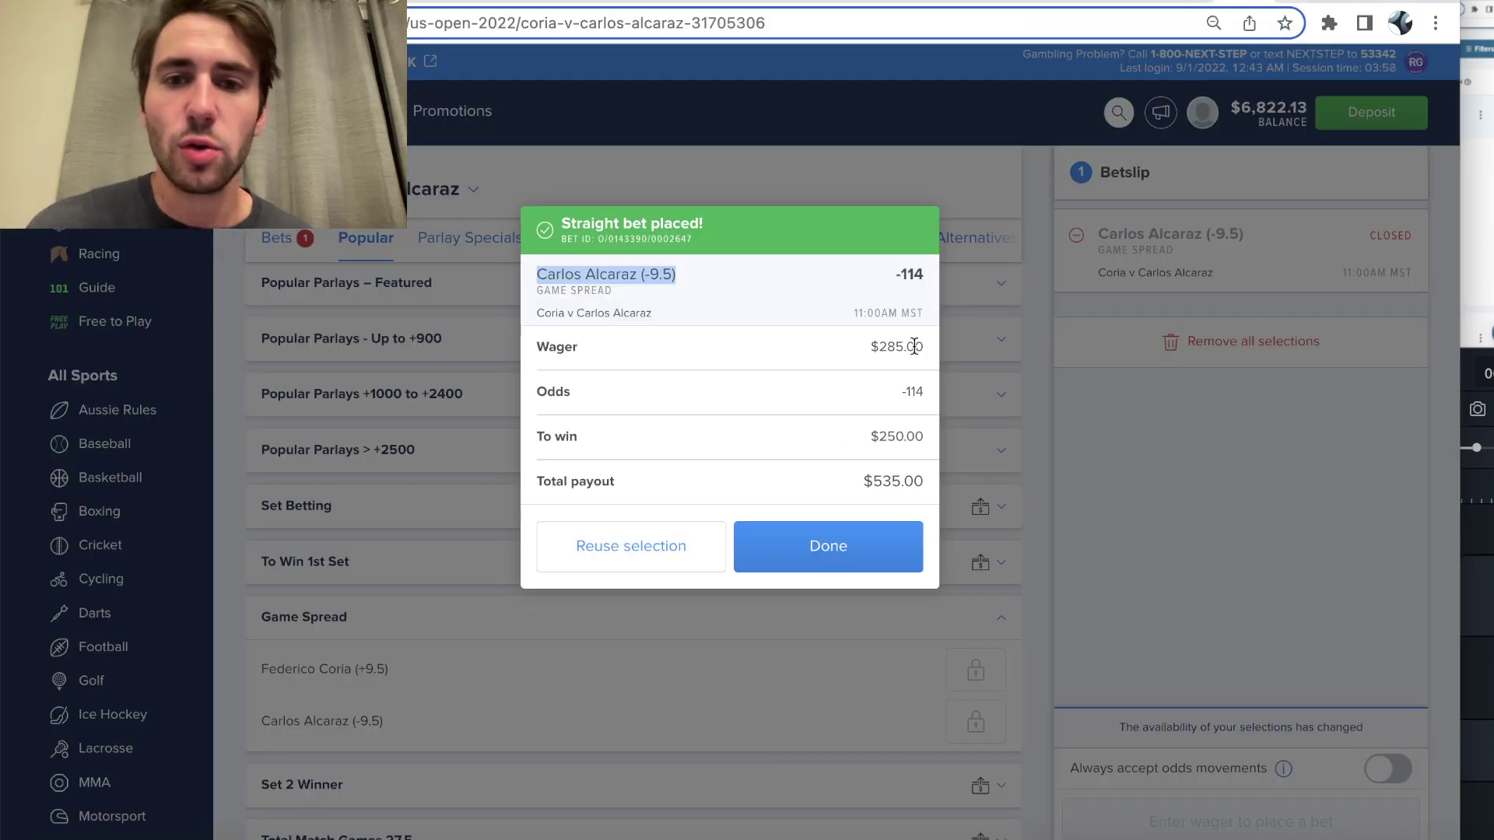
pyautogui.moveTo(915, 346); pyautogui.dragTo(870, 347)
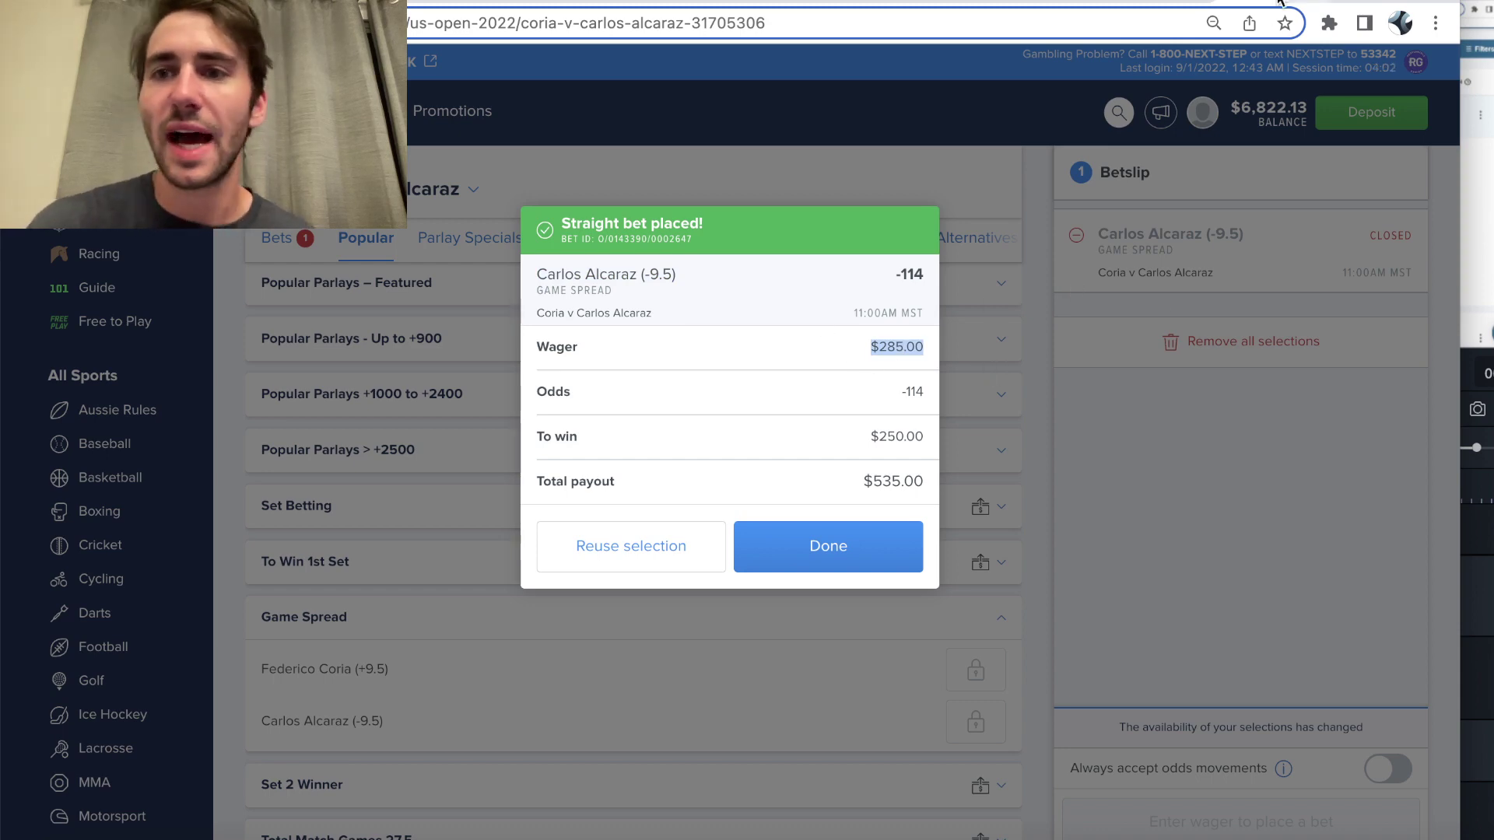
# - Compare the sportsbooks' Game Spread odds for Carlos Alcaraz vs Federico Coria on the positive EV page
pyautogui.click(1280, 2)
pyautogui.scroll(-6, 1195, 383)
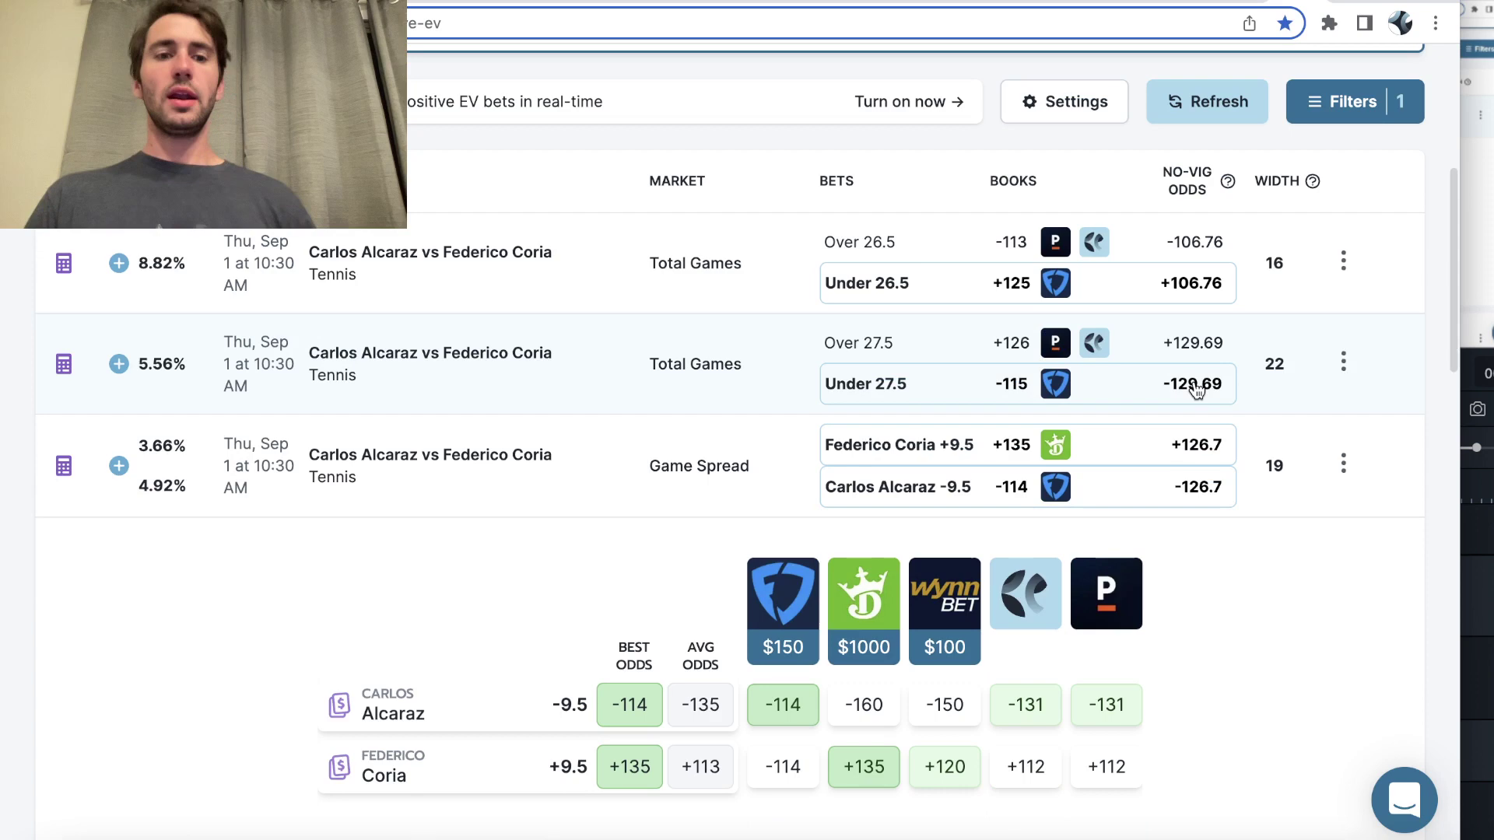
pyautogui.scroll(-3, 823, 340)
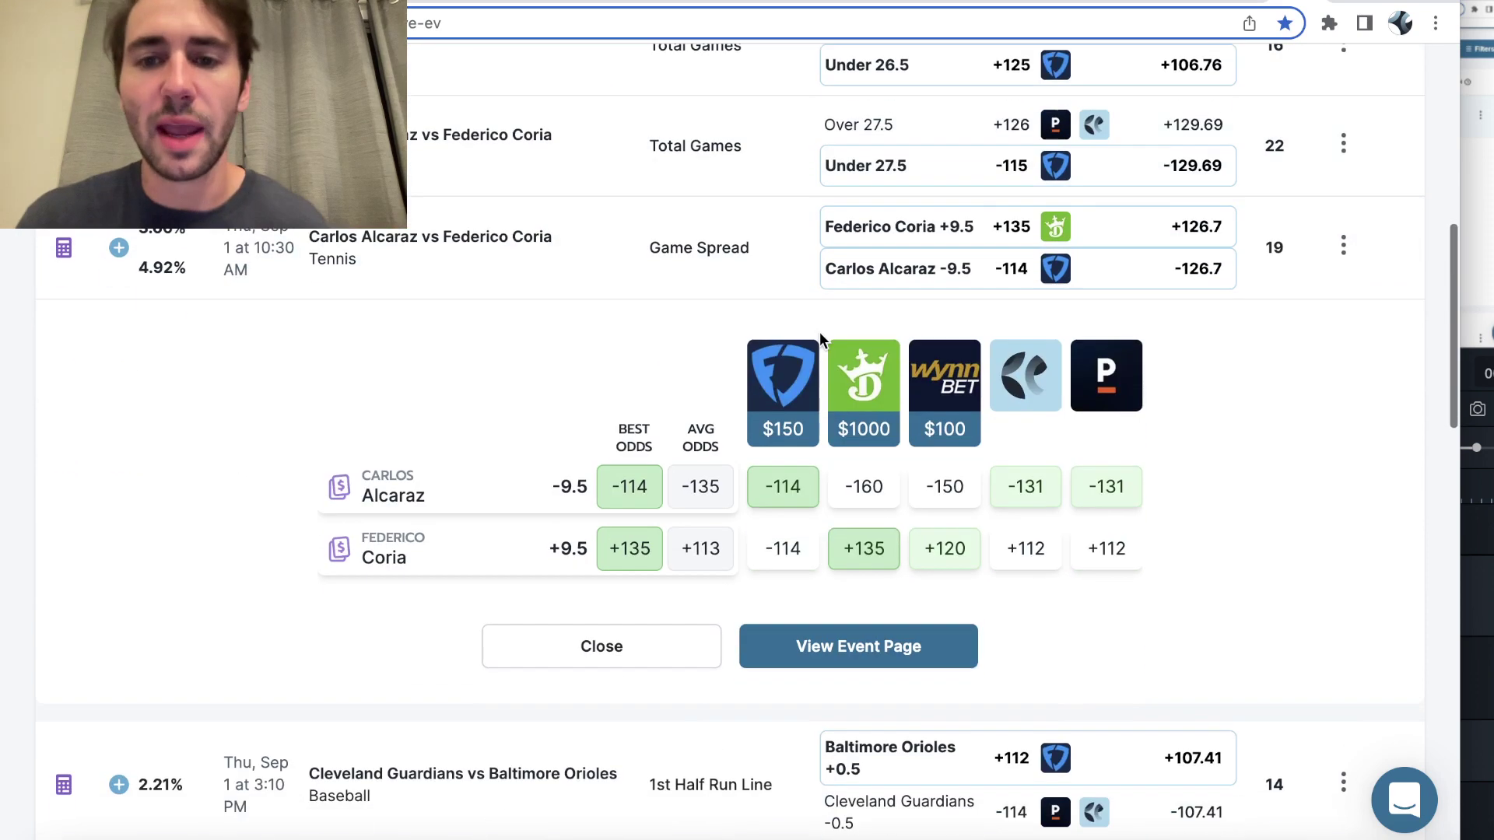
pyautogui.scroll(-2, 800, 281)
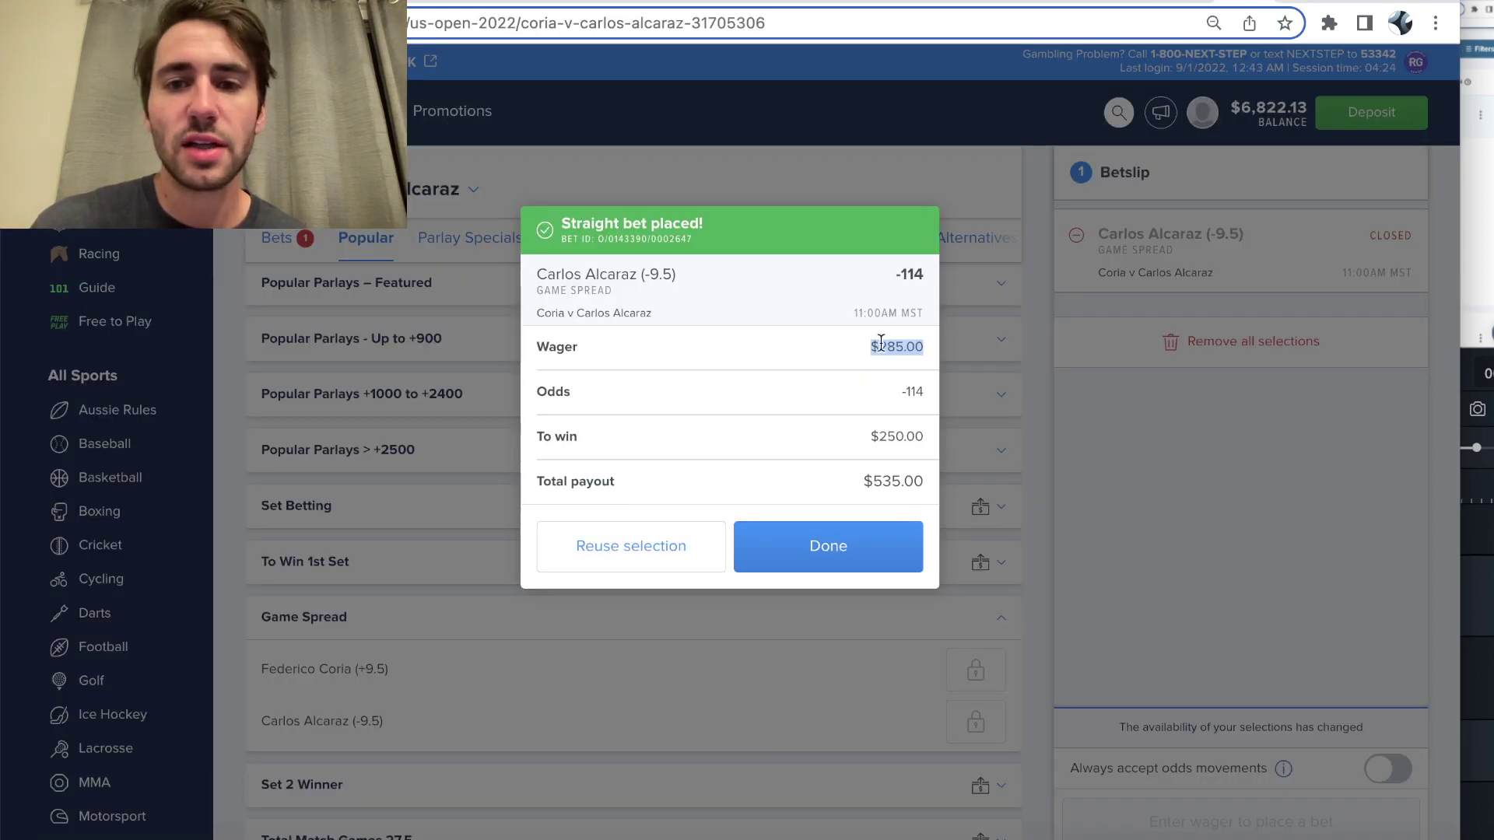
# - In the EV spreadsheet, replace the bet name in A2 with "Carlos A. -9.5" and select that row's EV amount
pyautogui.click(1174, 2)
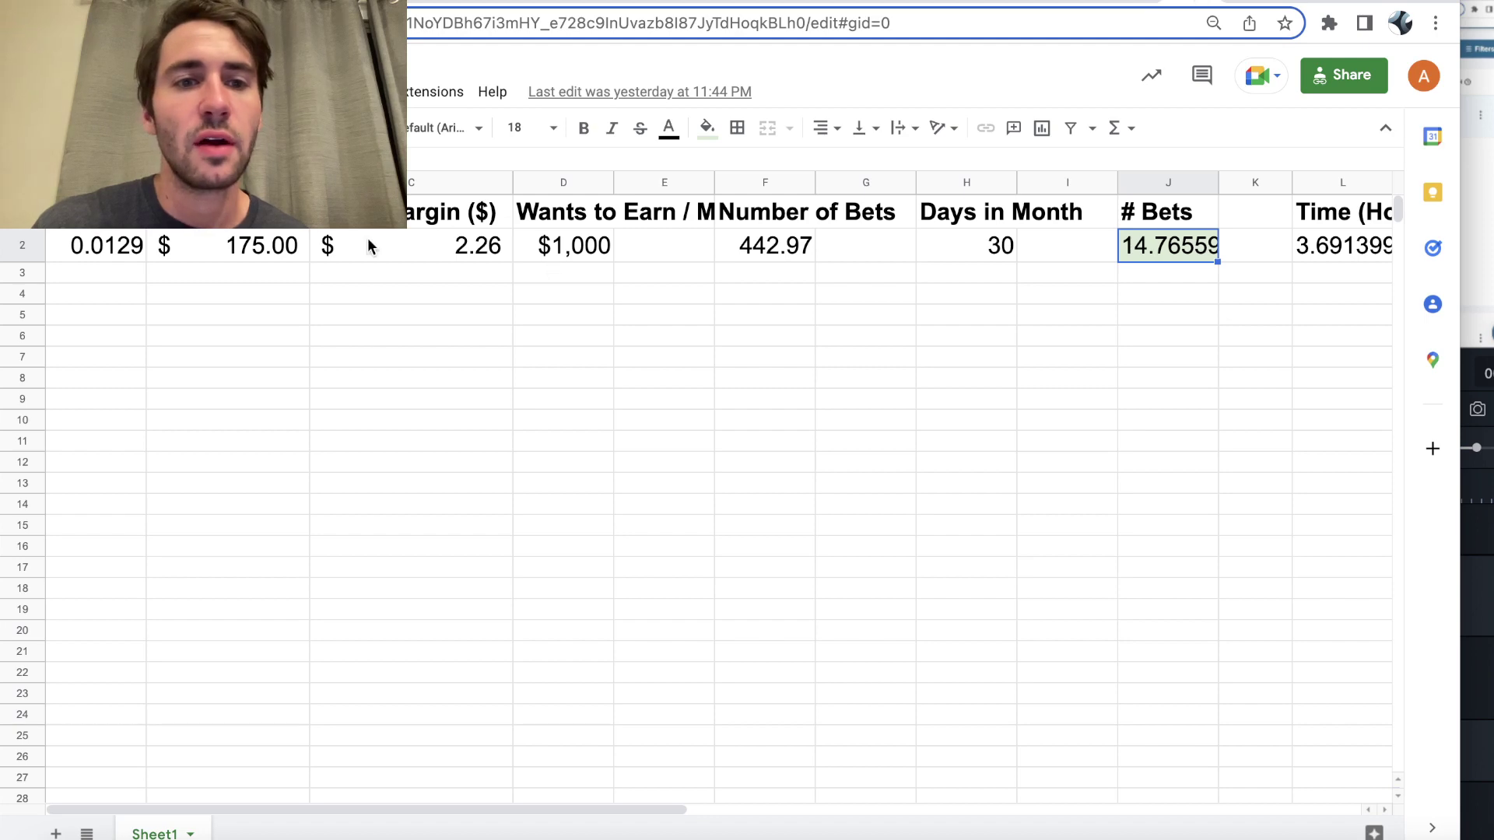
pyautogui.click(1137, 3)
pyautogui.click(800, 260)
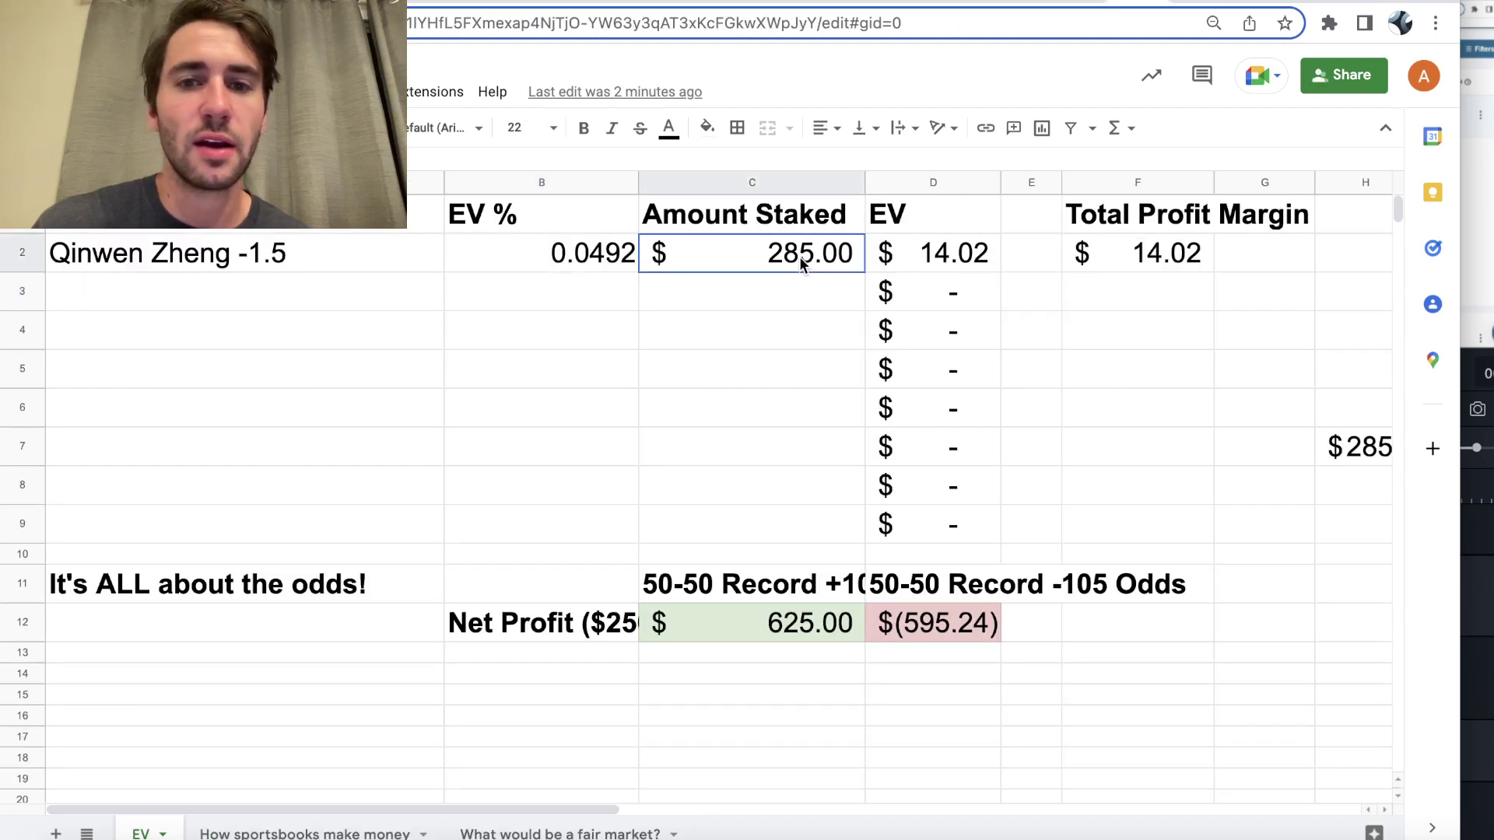
pyautogui.click(546, 260)
pyautogui.press('Left')
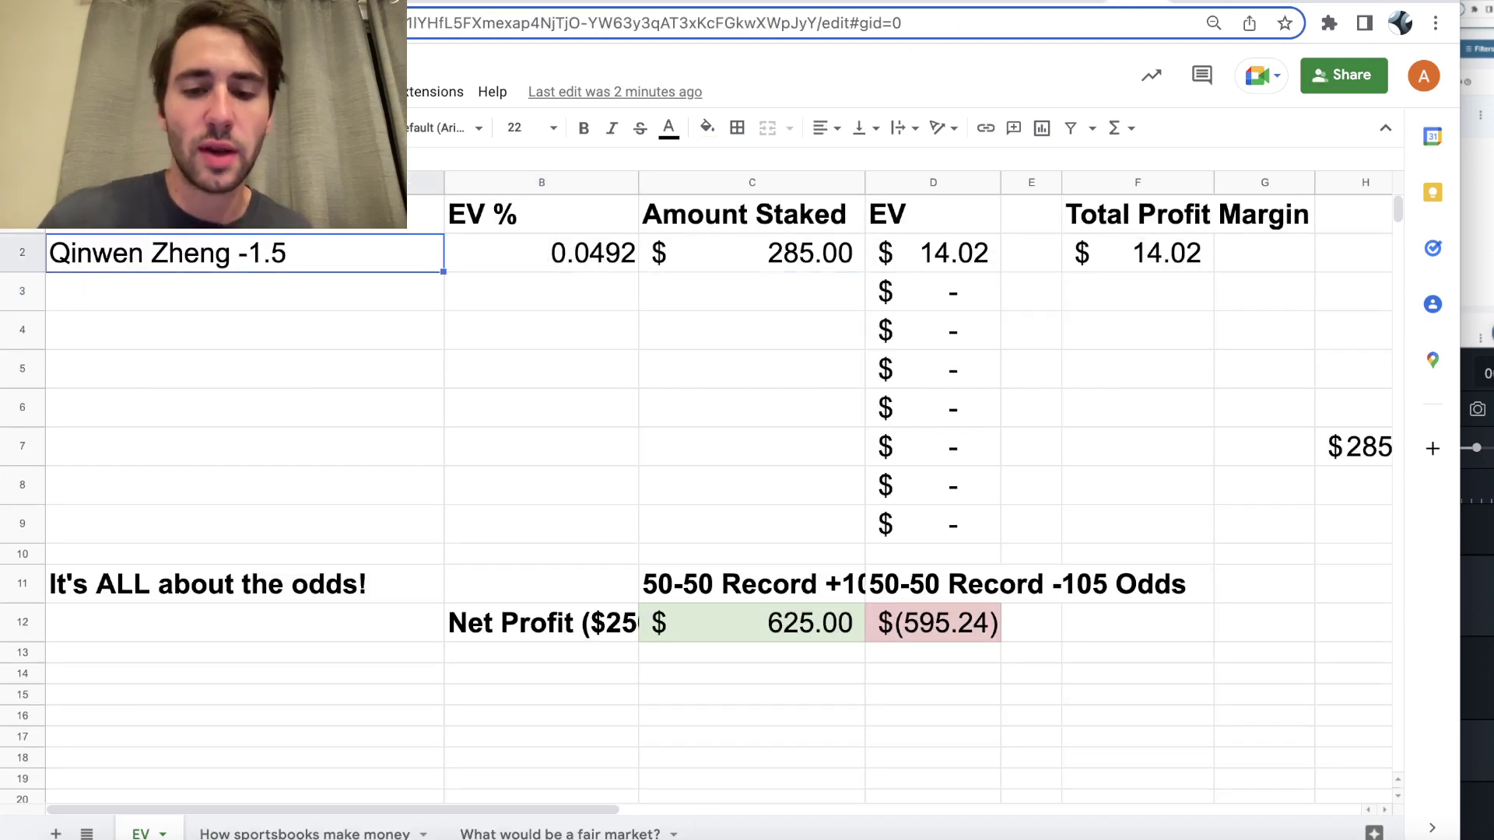
pyautogui.write('Caarl')
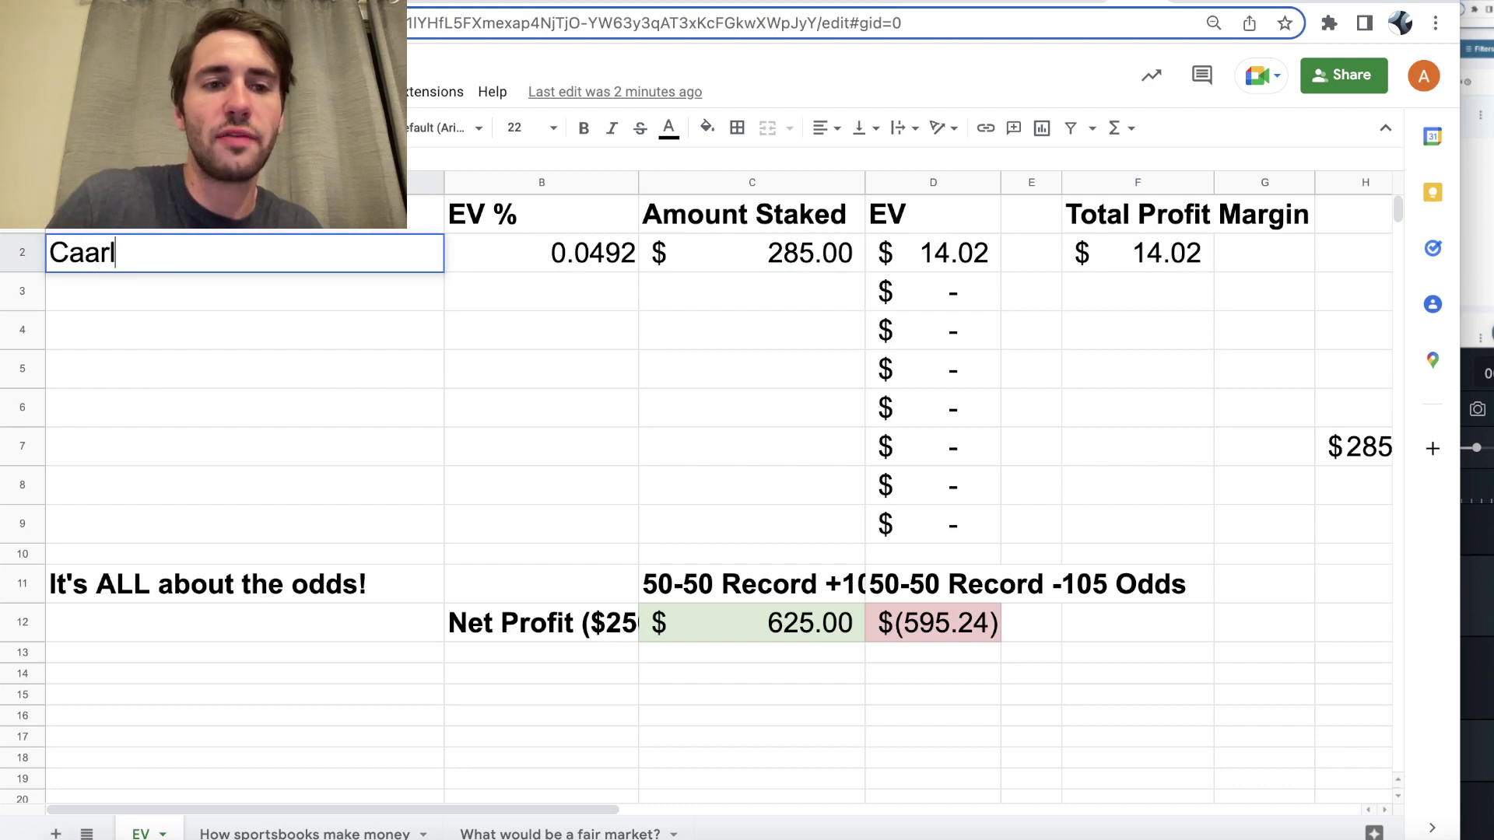
pyautogui.press('BackSpace')
pyautogui.write('rlos A')
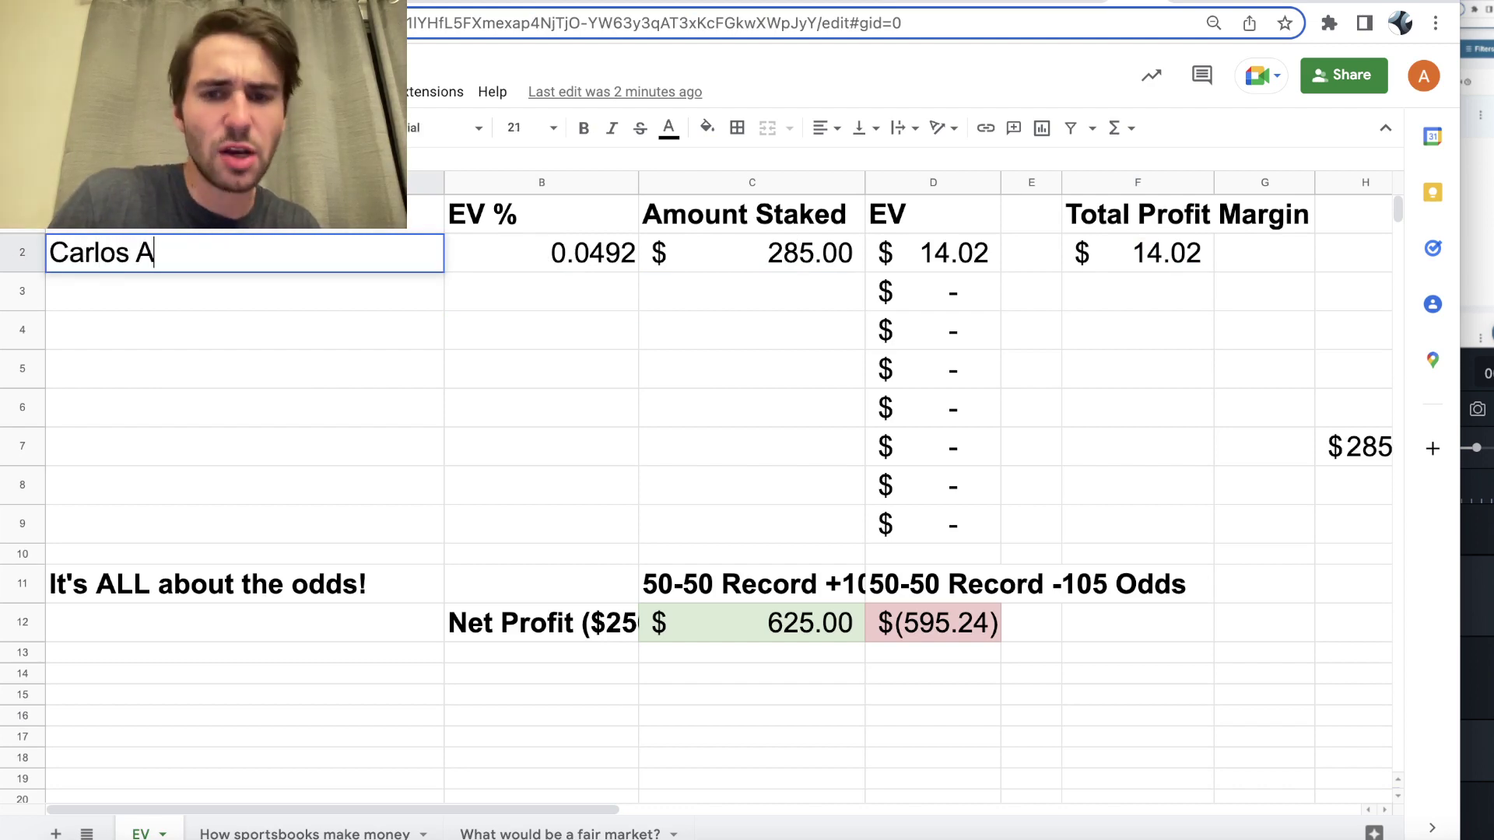
pyautogui.write('. -9.5')
pyautogui.press('Return')
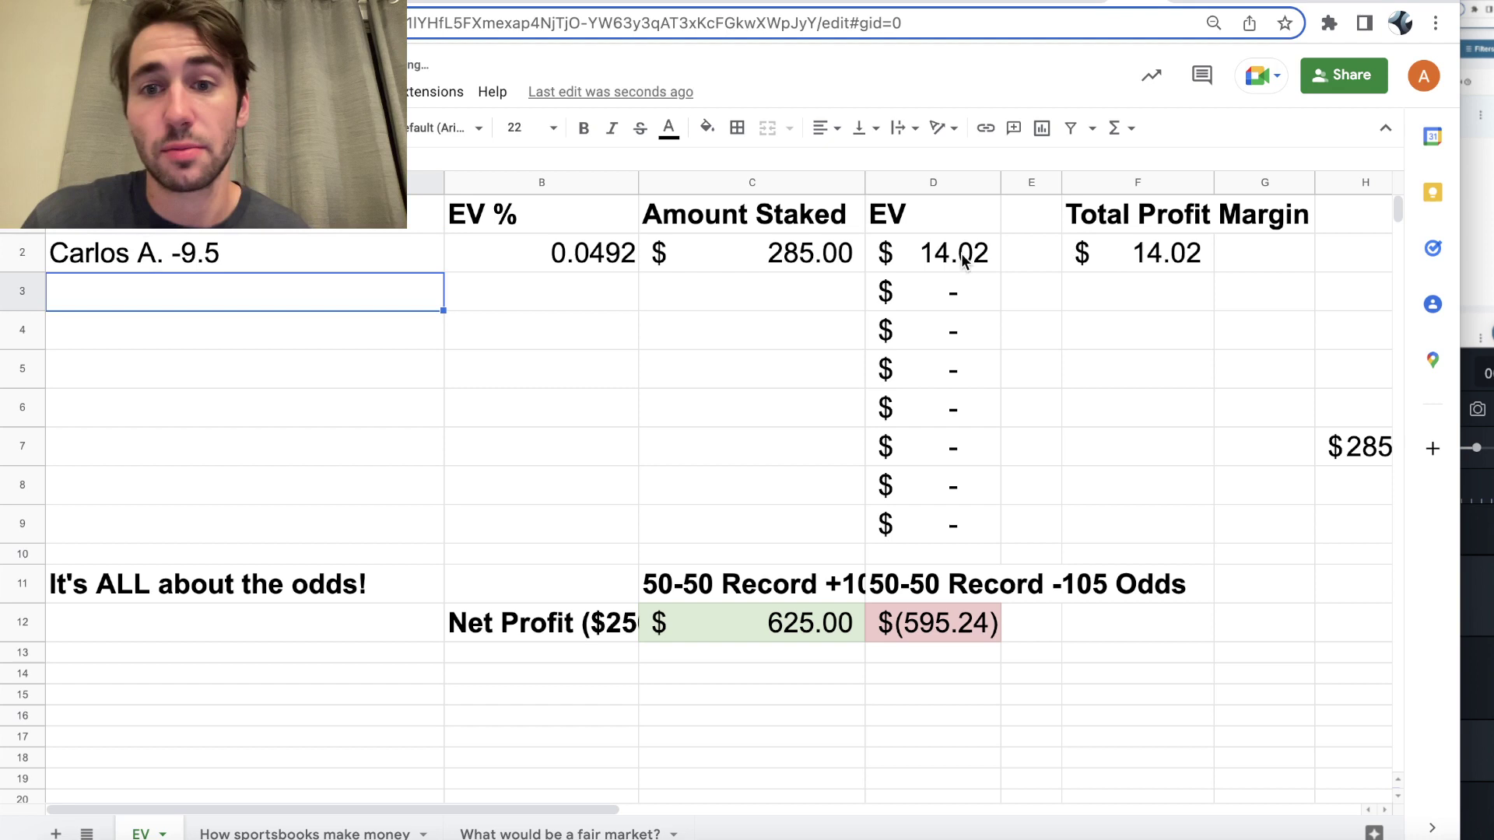
pyautogui.click(959, 254)
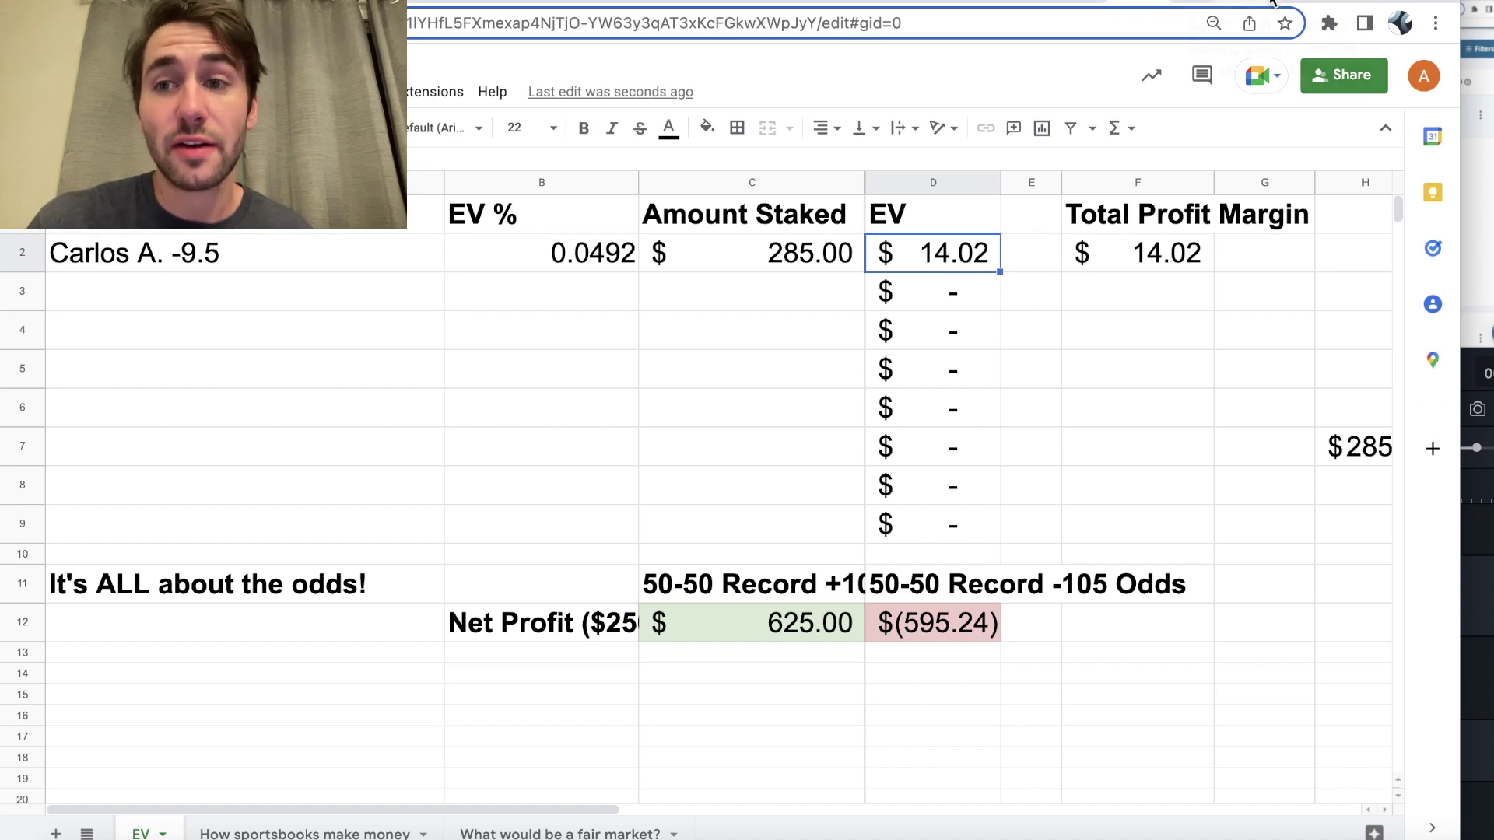
# - Dismiss the bet confirmation on the sportsbook and look through the Coria v Alcaraz popular markets
pyautogui.click(1286, 2)
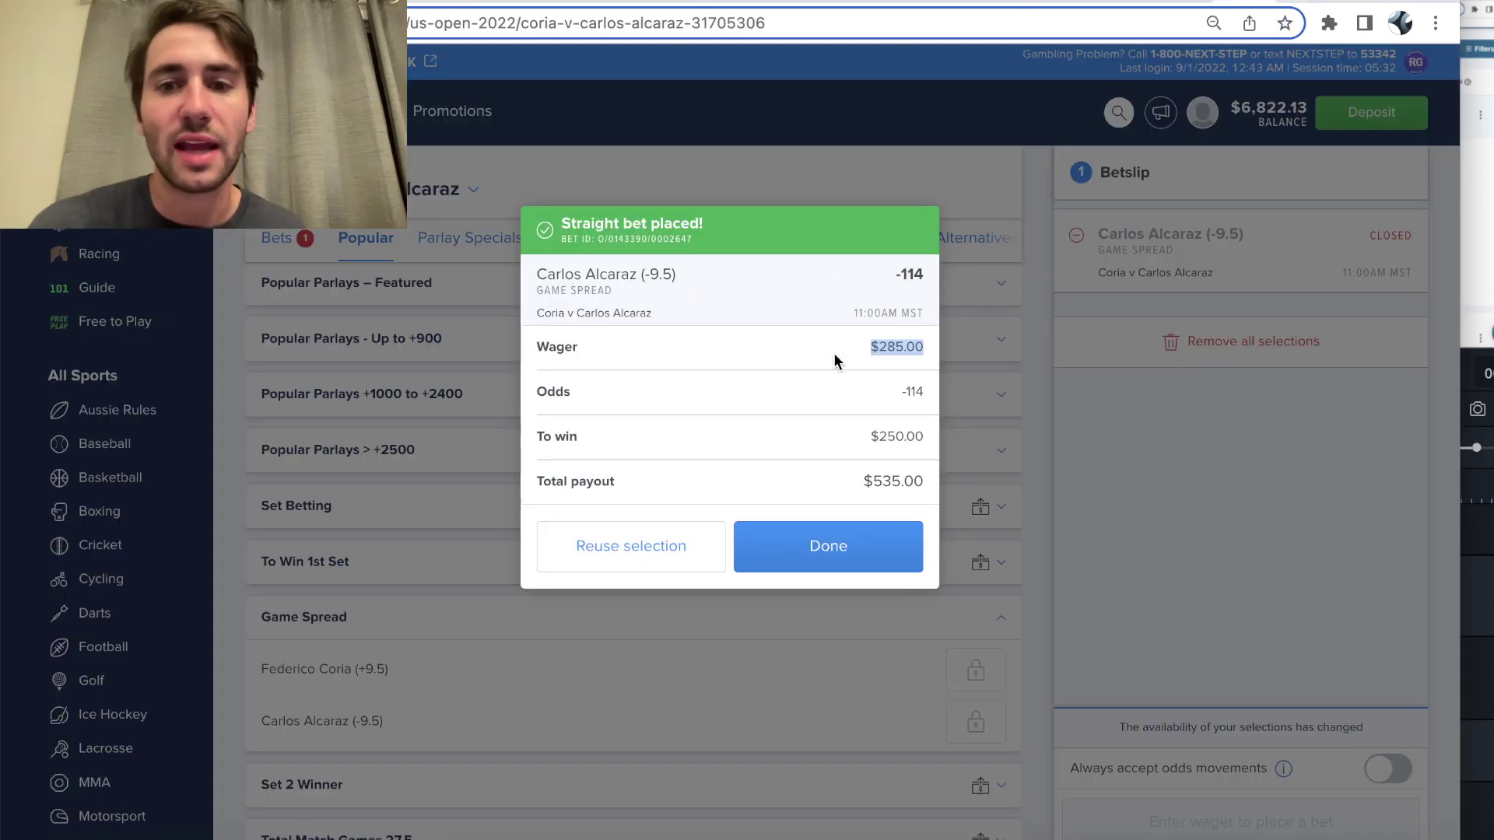
pyautogui.click(833, 545)
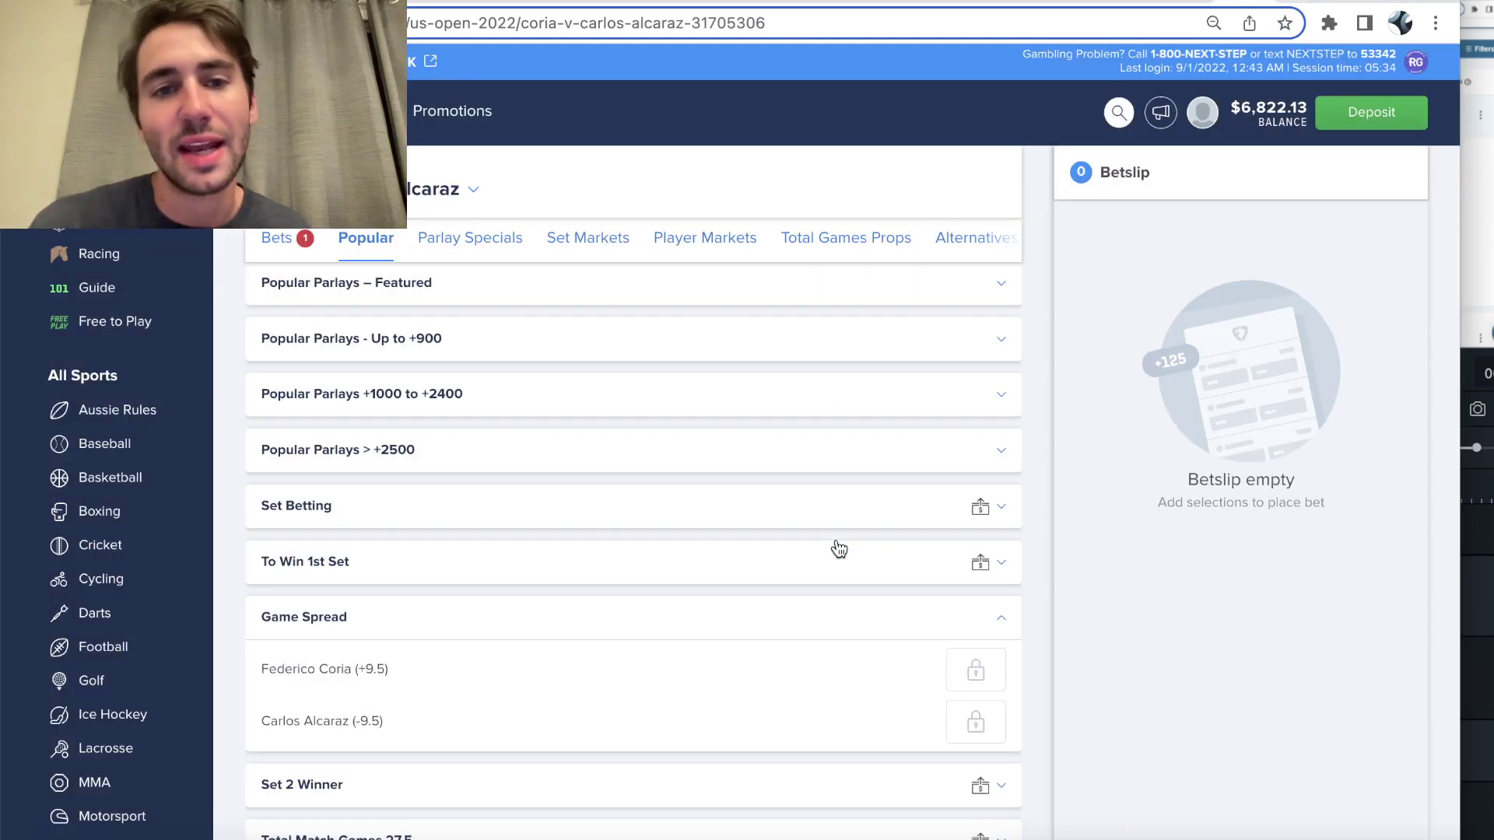
pyautogui.scroll(-3, 836, 541)
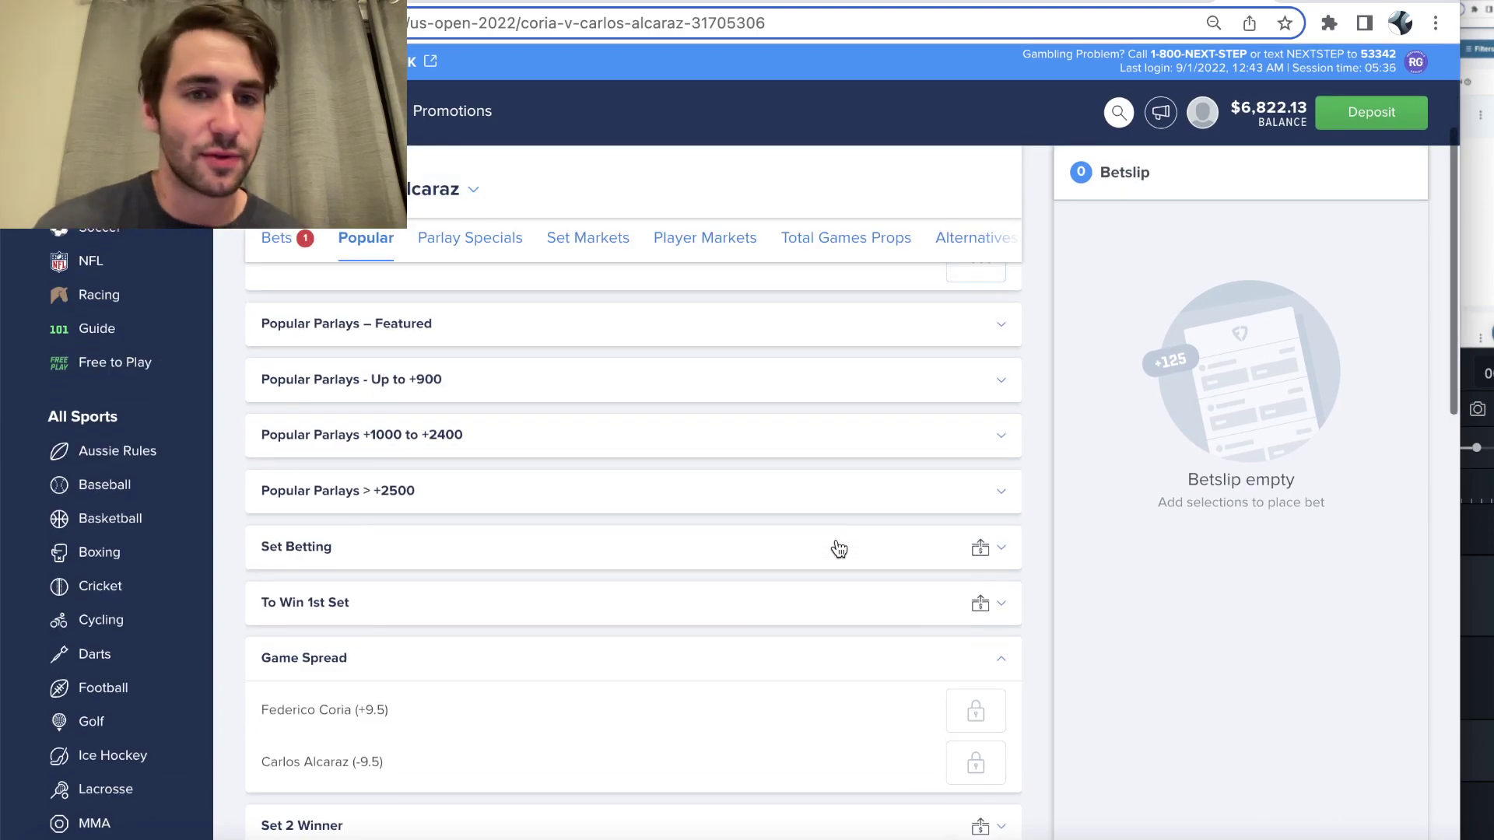
pyautogui.scroll(4, 836, 541)
pyautogui.scroll(-8, 837, 540)
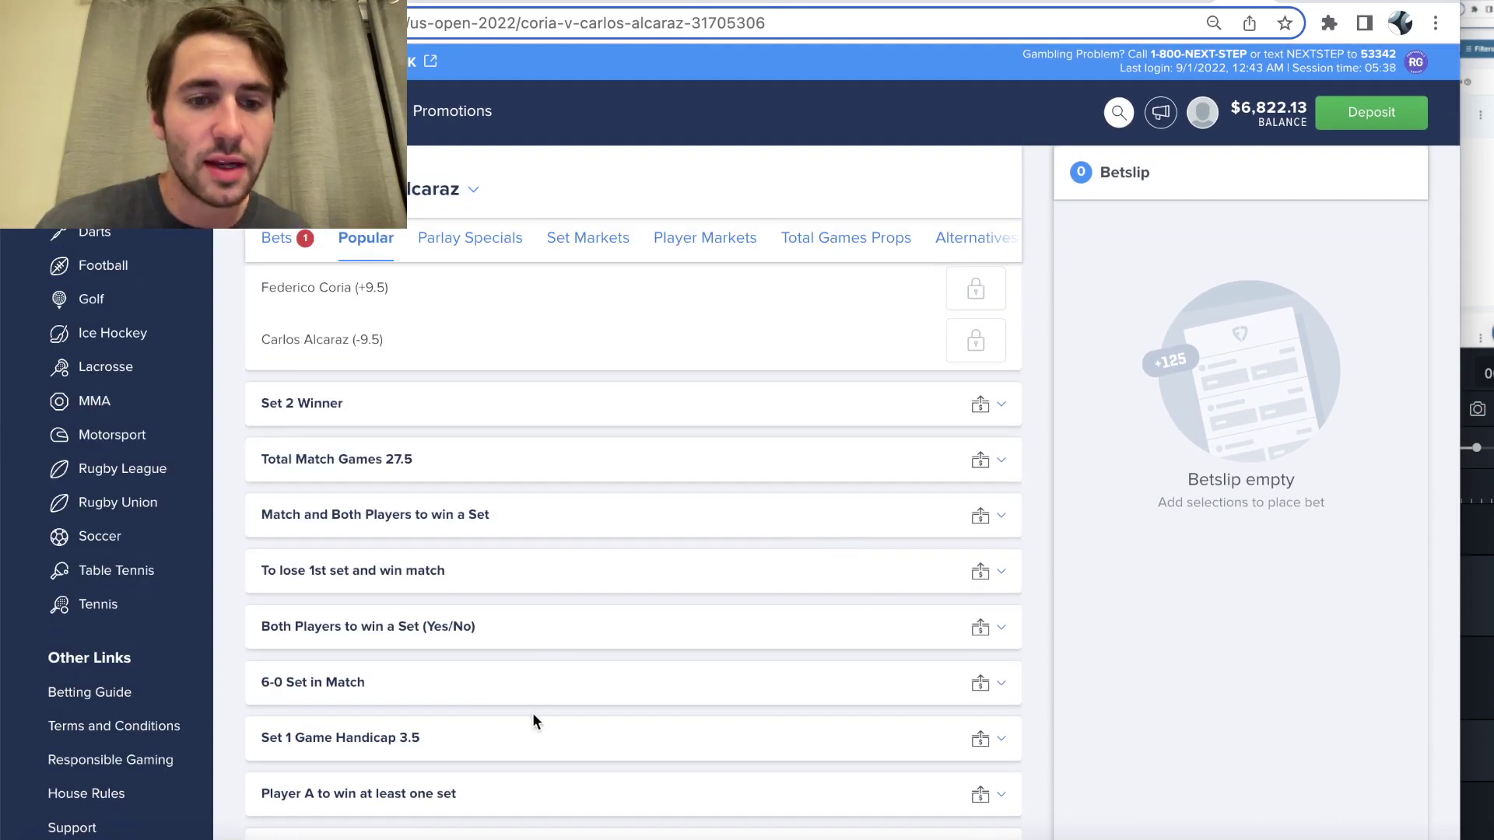
pyautogui.scroll(-4, 534, 714)
# - Look through the set markets offered for the Coria v Alcaraz match
pyautogui.click(622, 268)
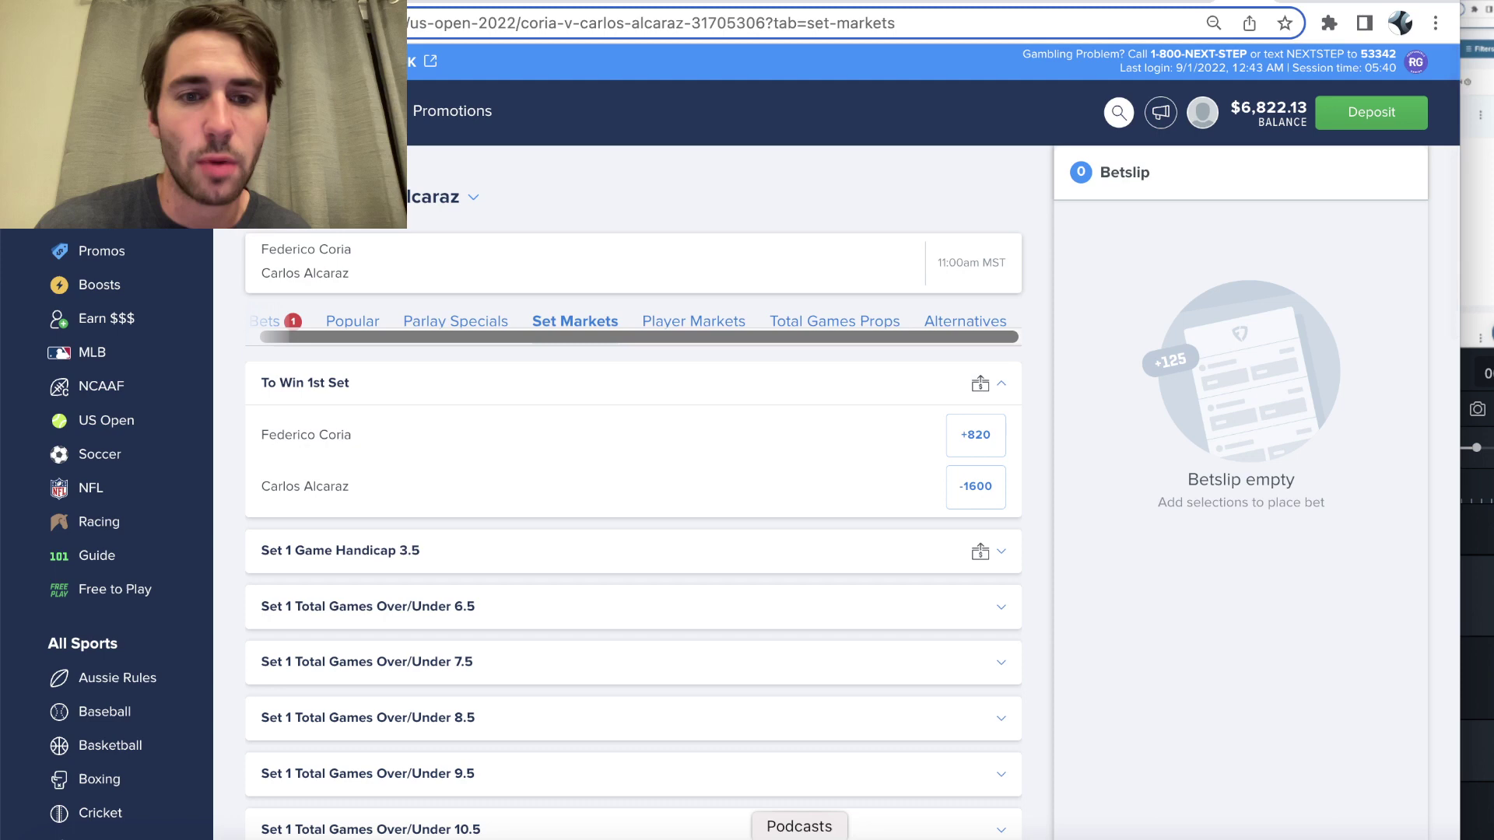
pyautogui.scroll(-5, 809, 741)
pyautogui.scroll(-4, 812, 741)
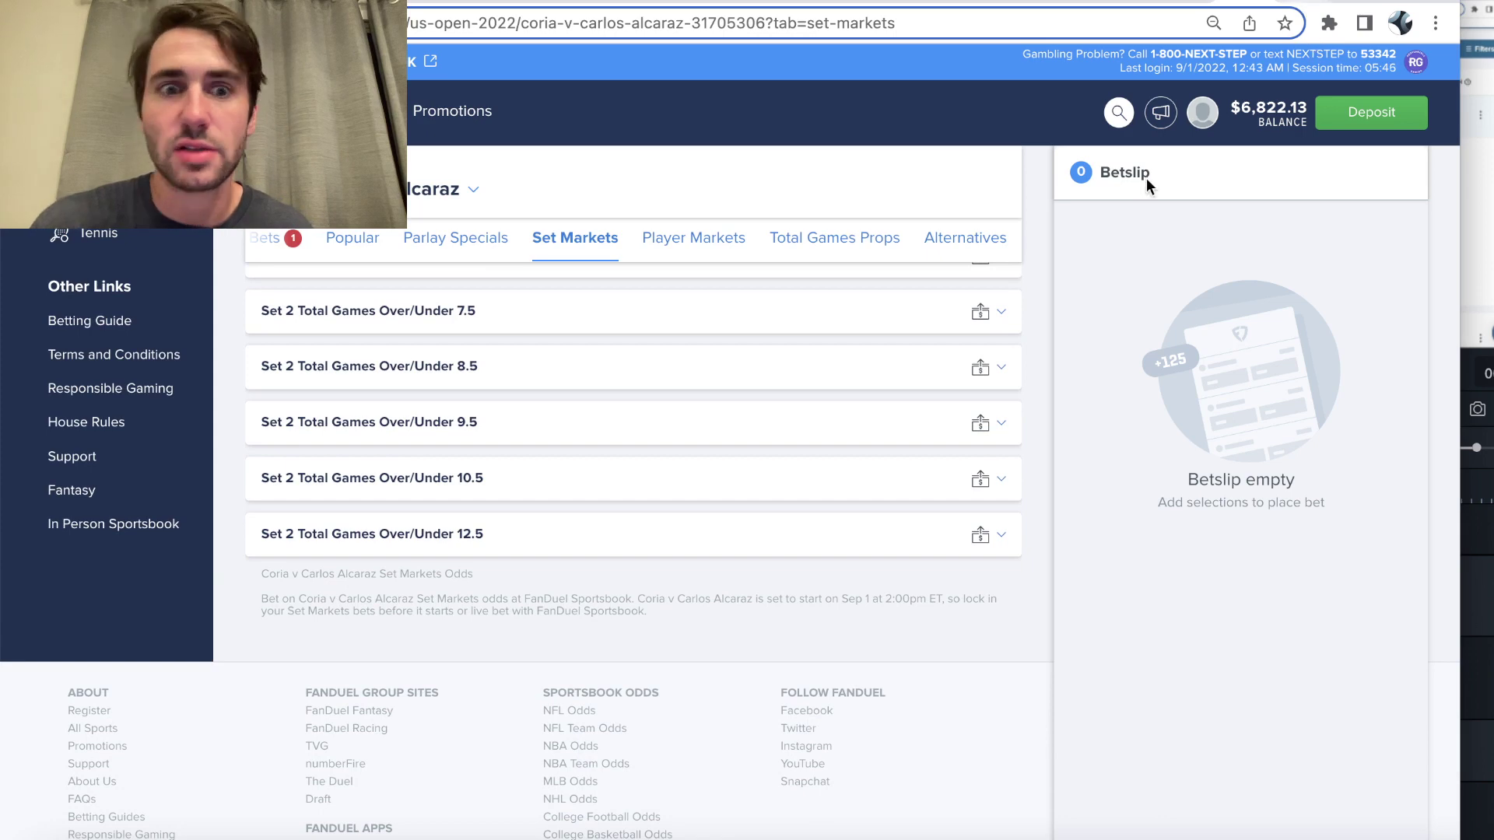
pyautogui.scroll(12, 1144, 187)
# - Check the active bet on the Coria v Alcaraz match and review all active bets placed in Arizona
pyautogui.click(309, 246)
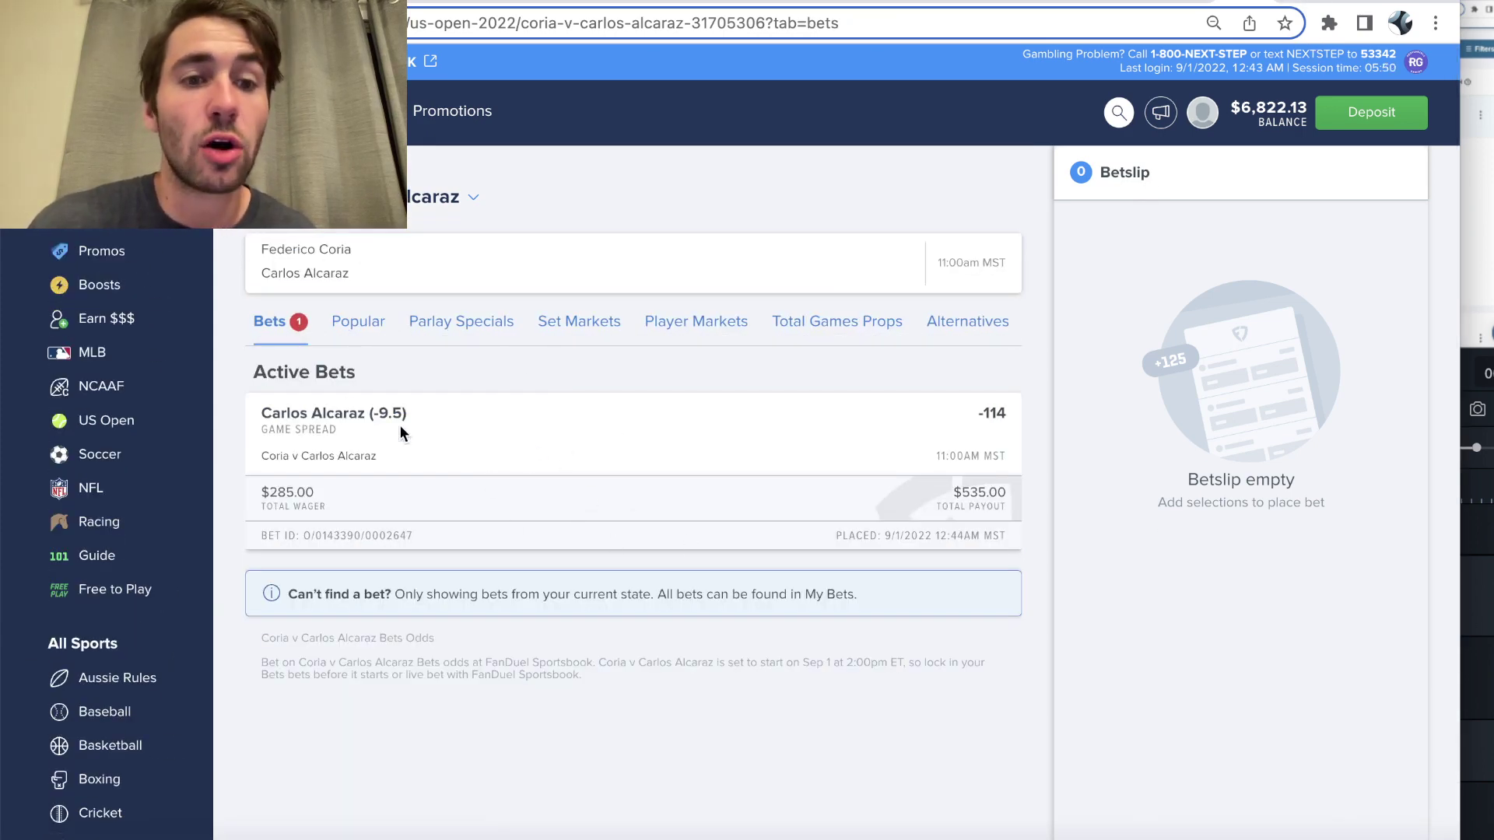
pyautogui.click(354, 111)
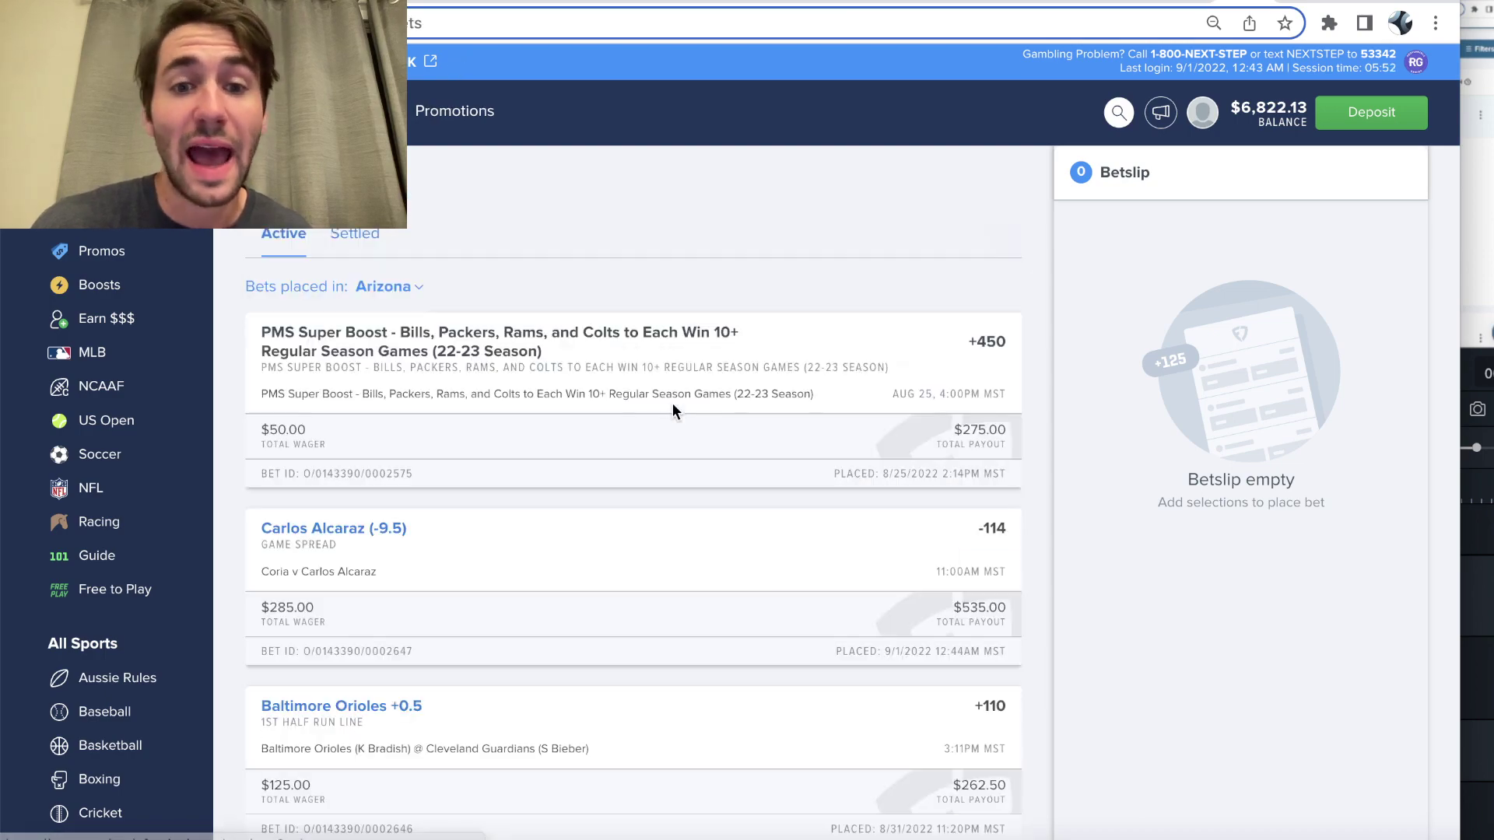
pyautogui.scroll(-2, 673, 403)
pyautogui.scroll(-15, 673, 403)
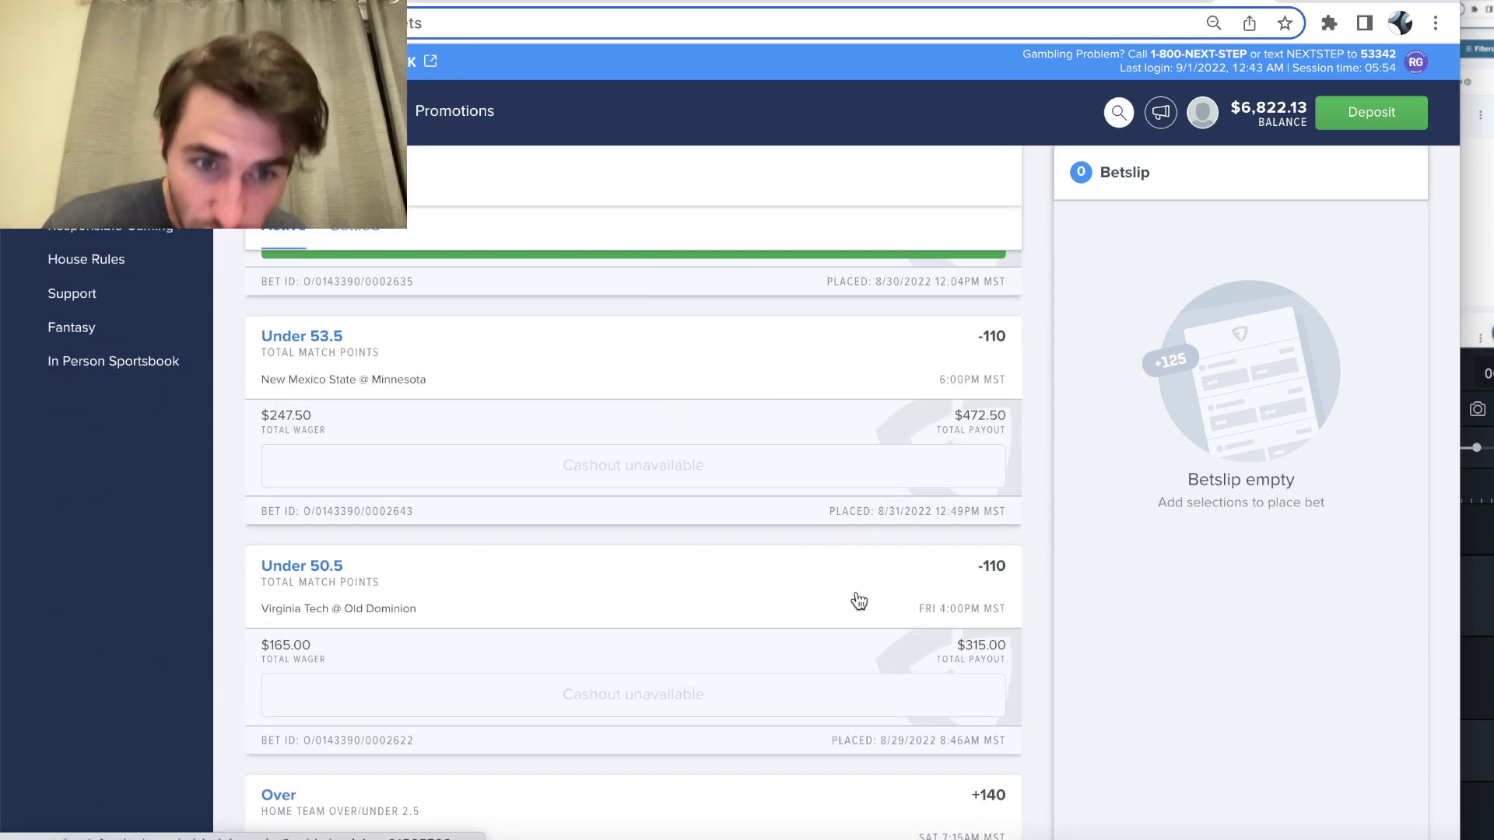
pyautogui.scroll(-15, 828, 417)
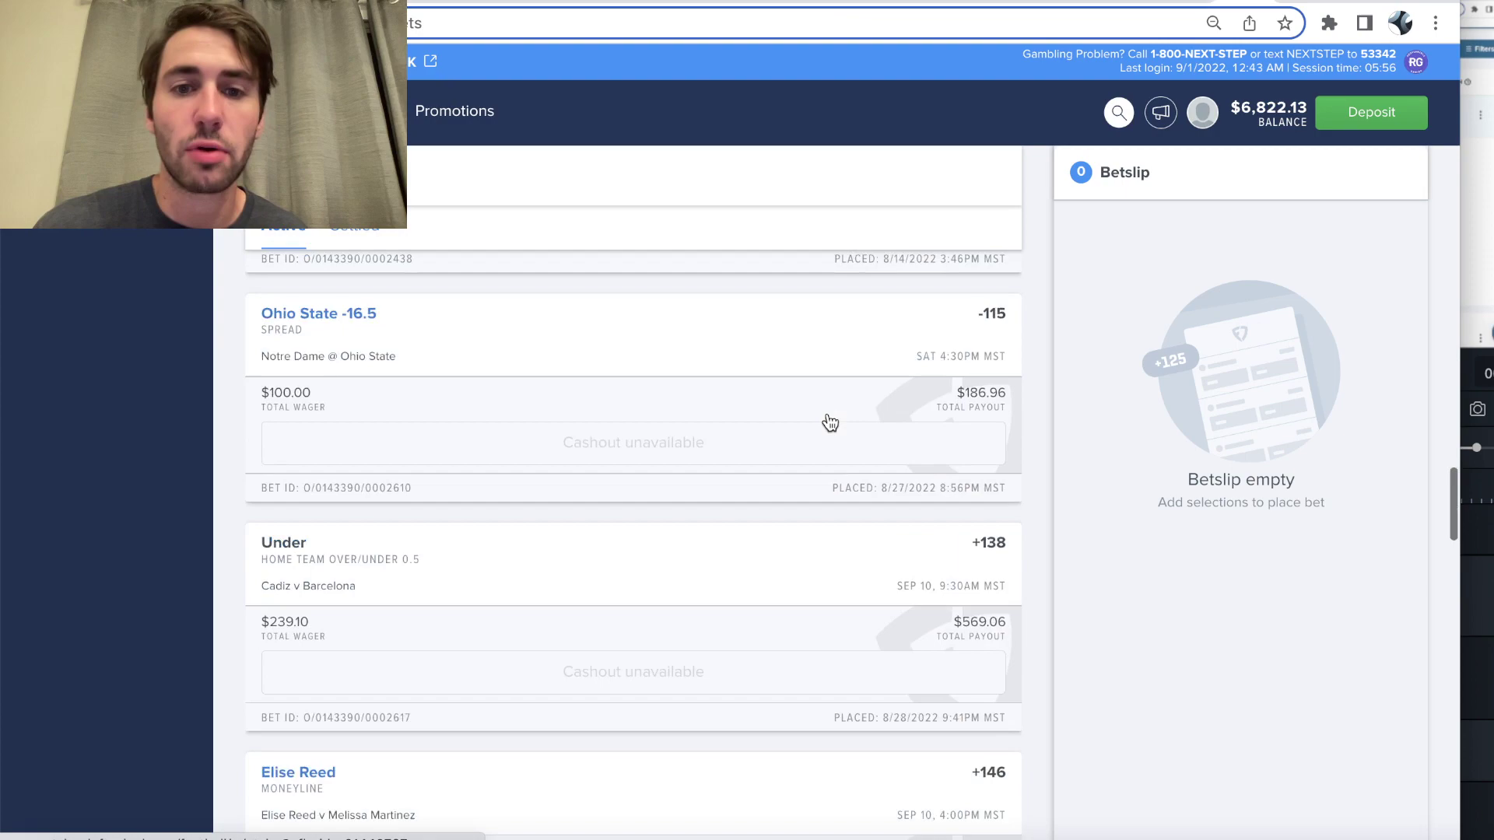
pyautogui.scroll(20, 828, 420)
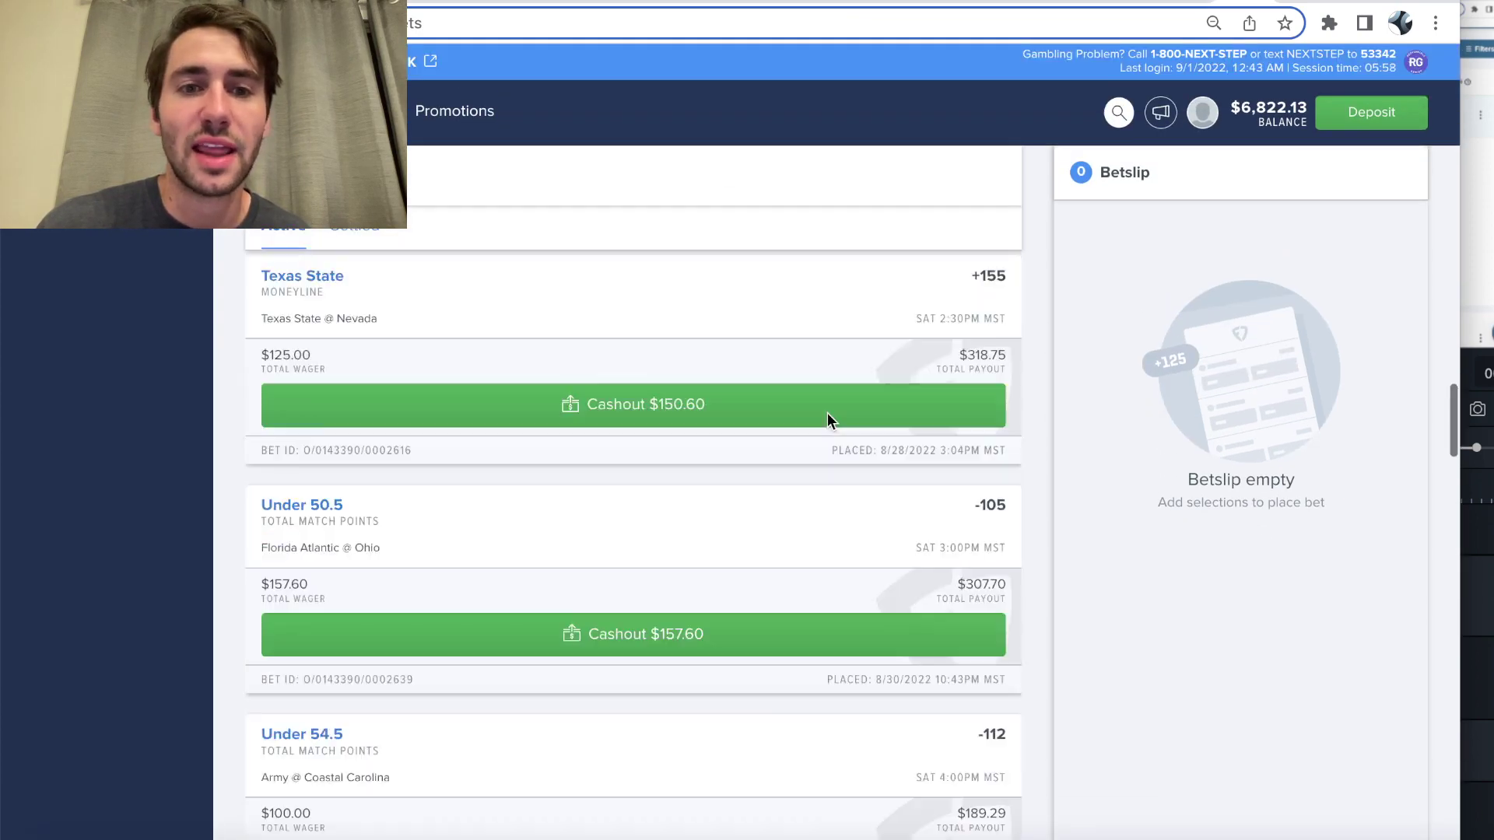
pyautogui.scroll(-8, 828, 420)
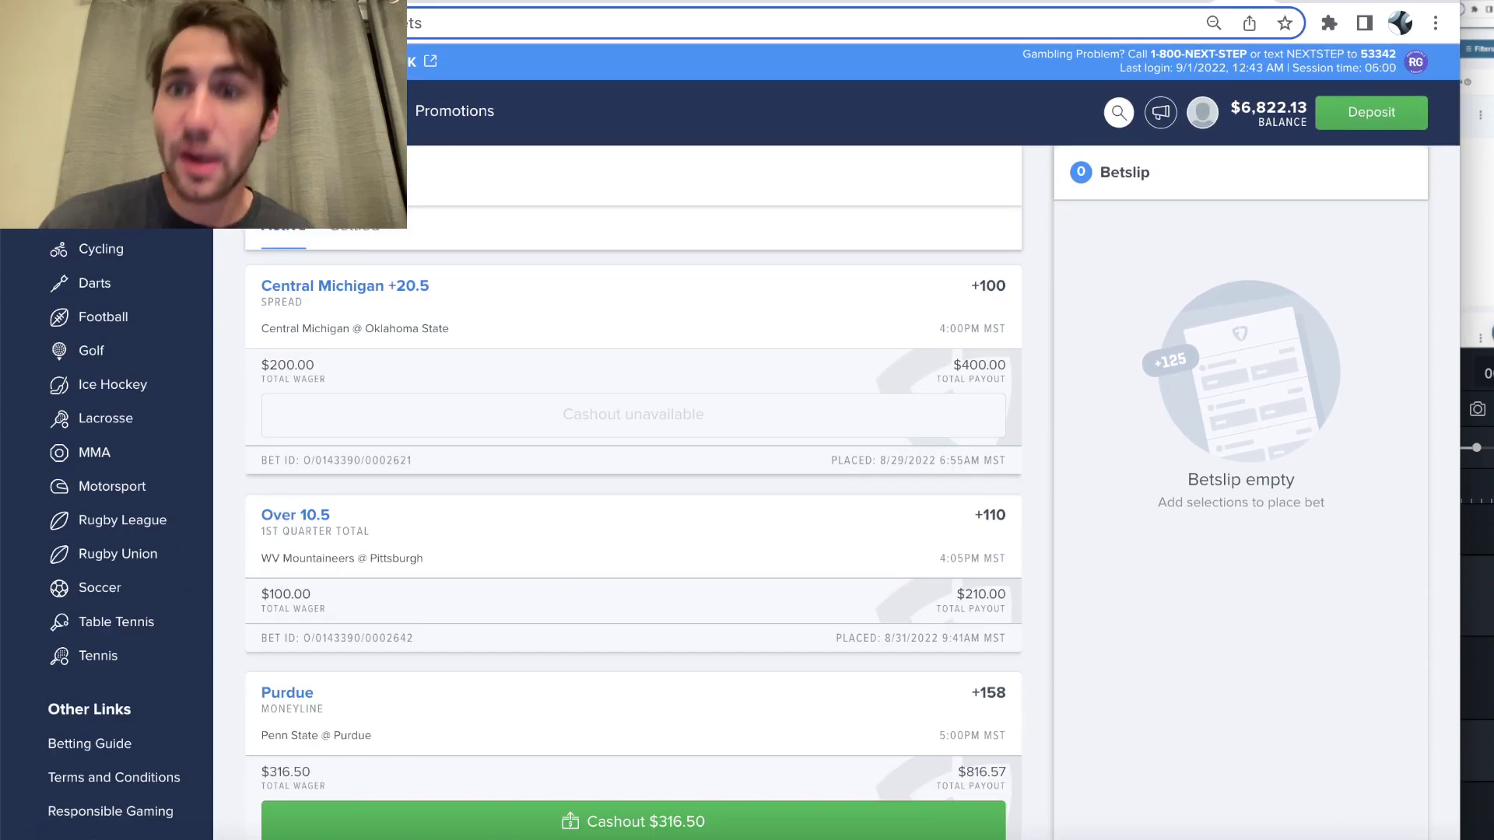
# - Check the EV % in the EV spreadsheet and set the EV percentage in A2 of the monthly bets spreadsheet to 0.0492
pyautogui.click(1192, 0)
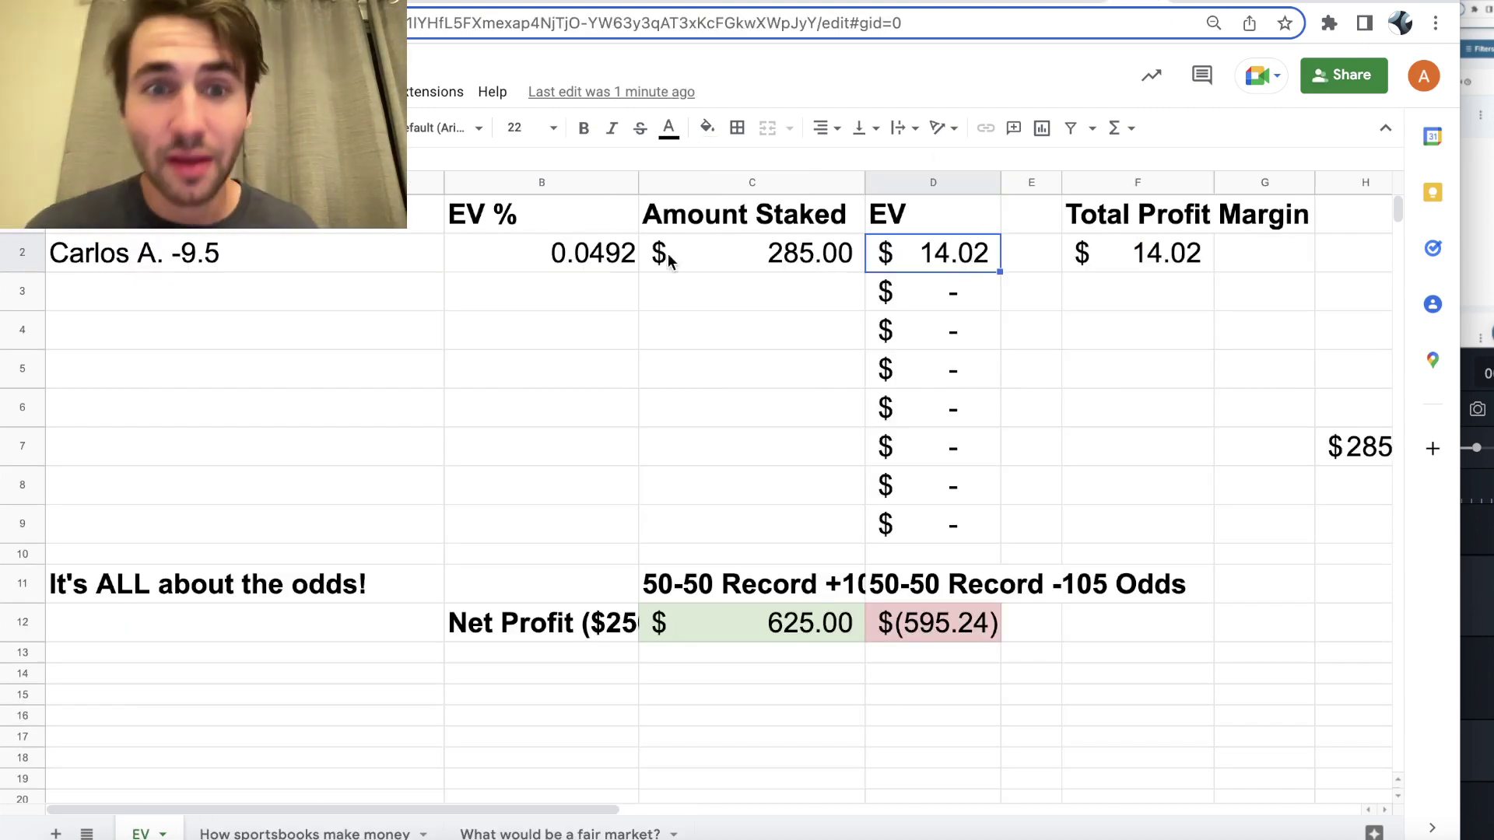
pyautogui.click(632, 258)
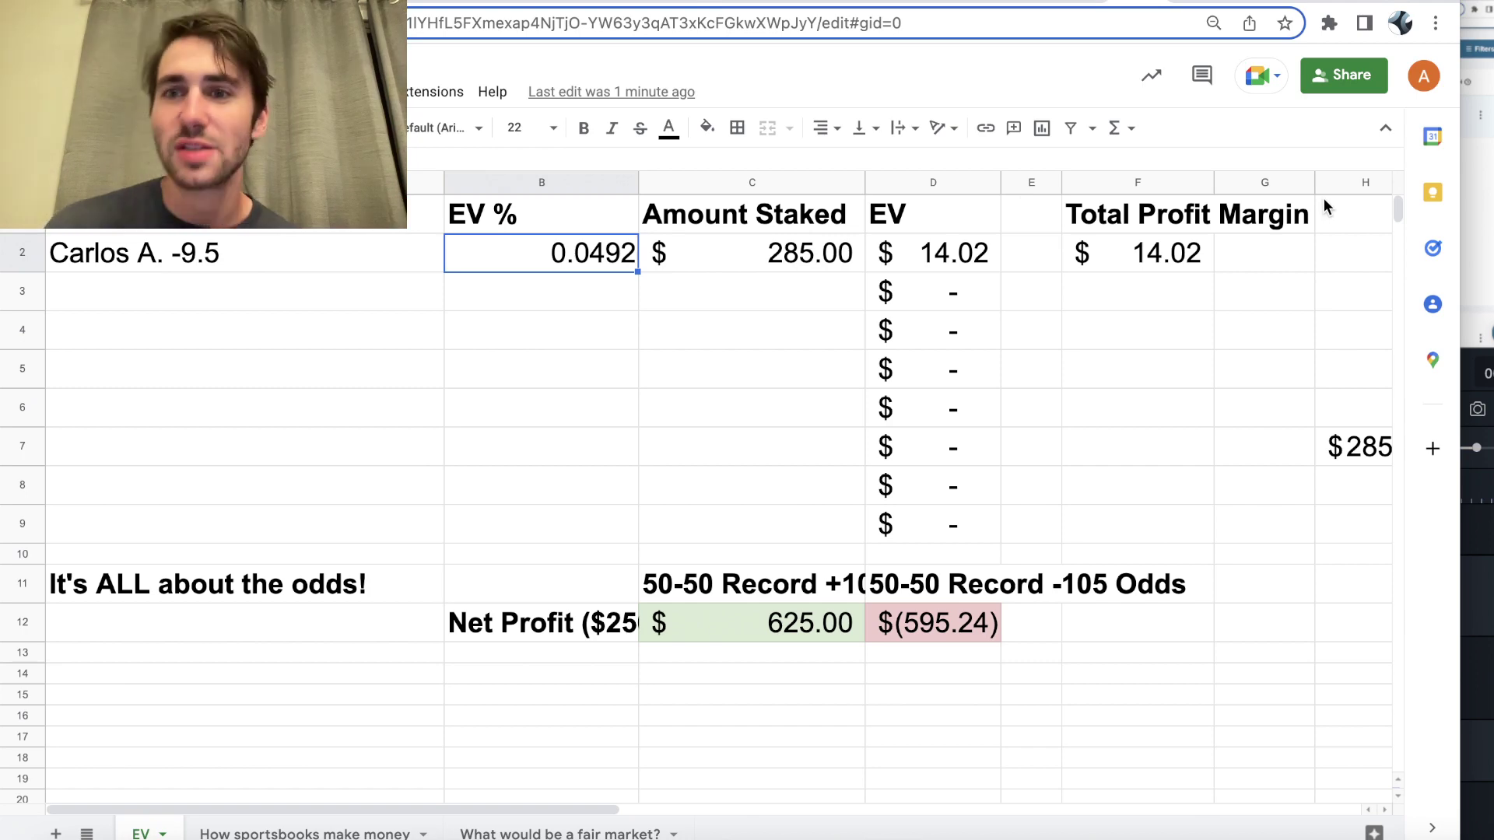
pyautogui.click(1189, 3)
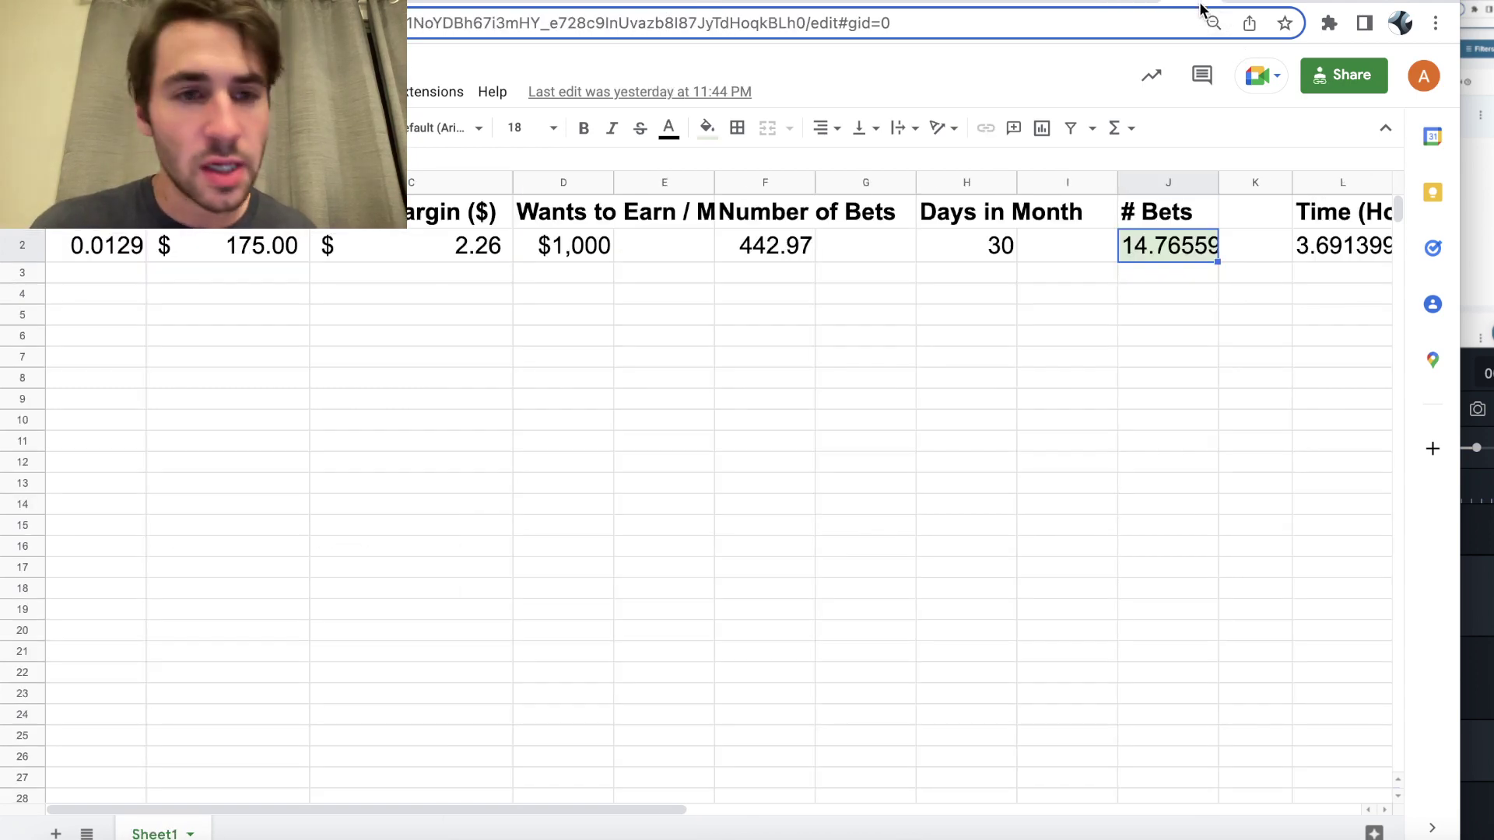
pyautogui.click(130, 244)
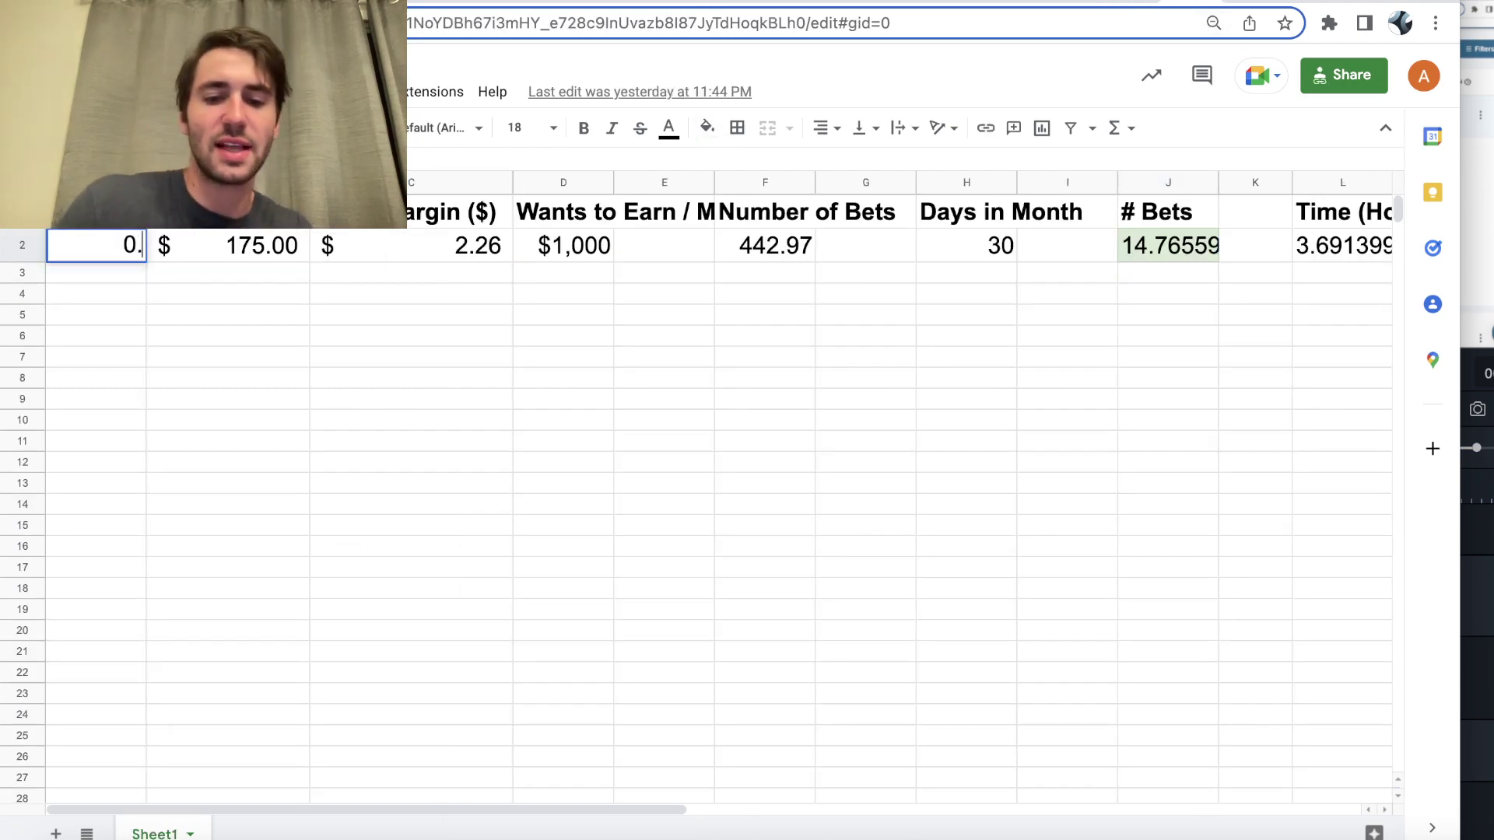
pyautogui.write('0.0492')
pyautogui.press('Return')
pyautogui.press('Up')
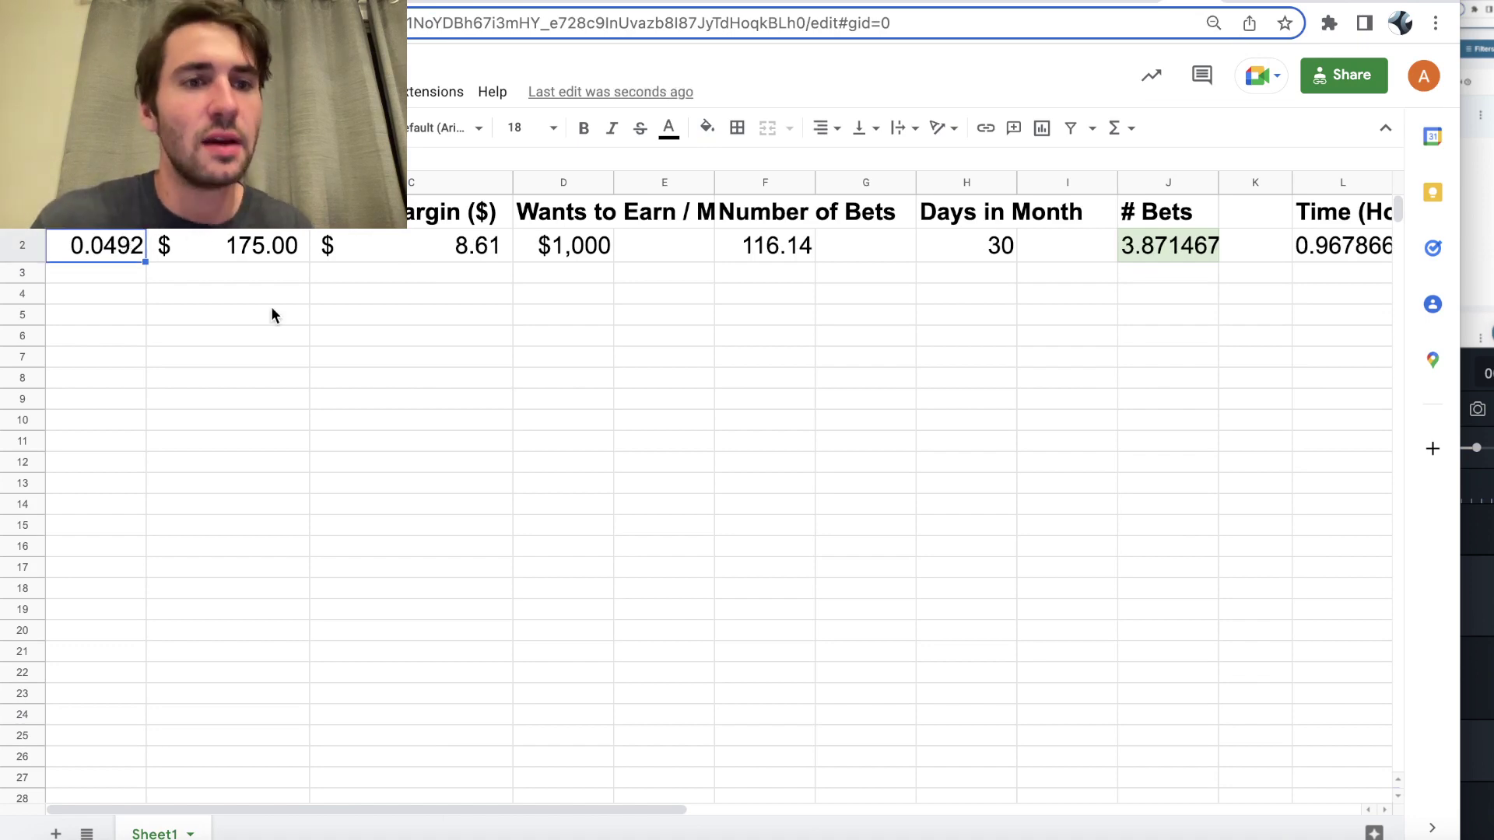
# - Set the stake amount in B2 of the monthly bets spreadsheet to 75
pyautogui.write('75')
pyautogui.press('Return')
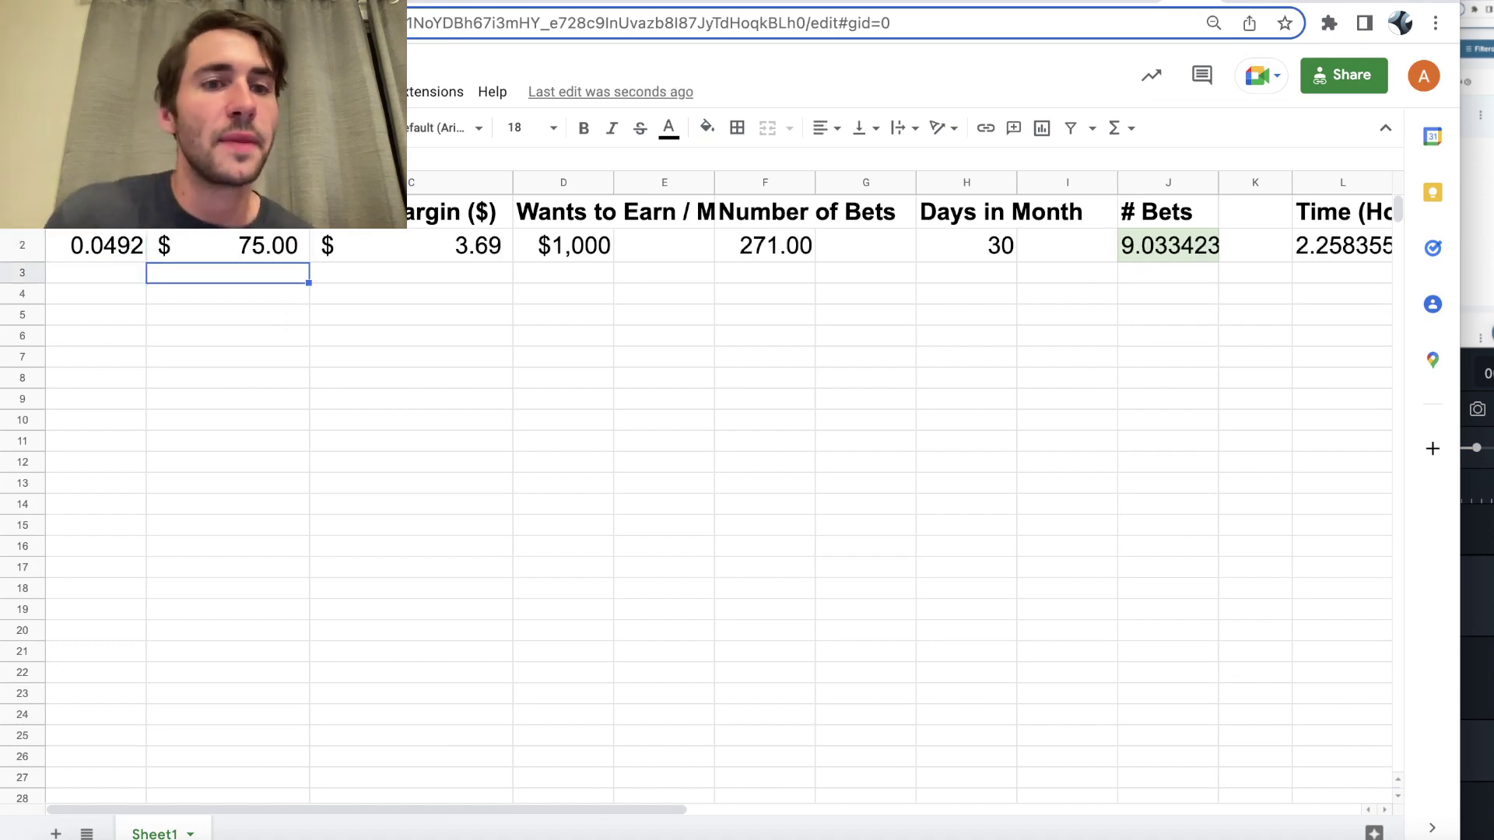
pyautogui.click(242, 226)
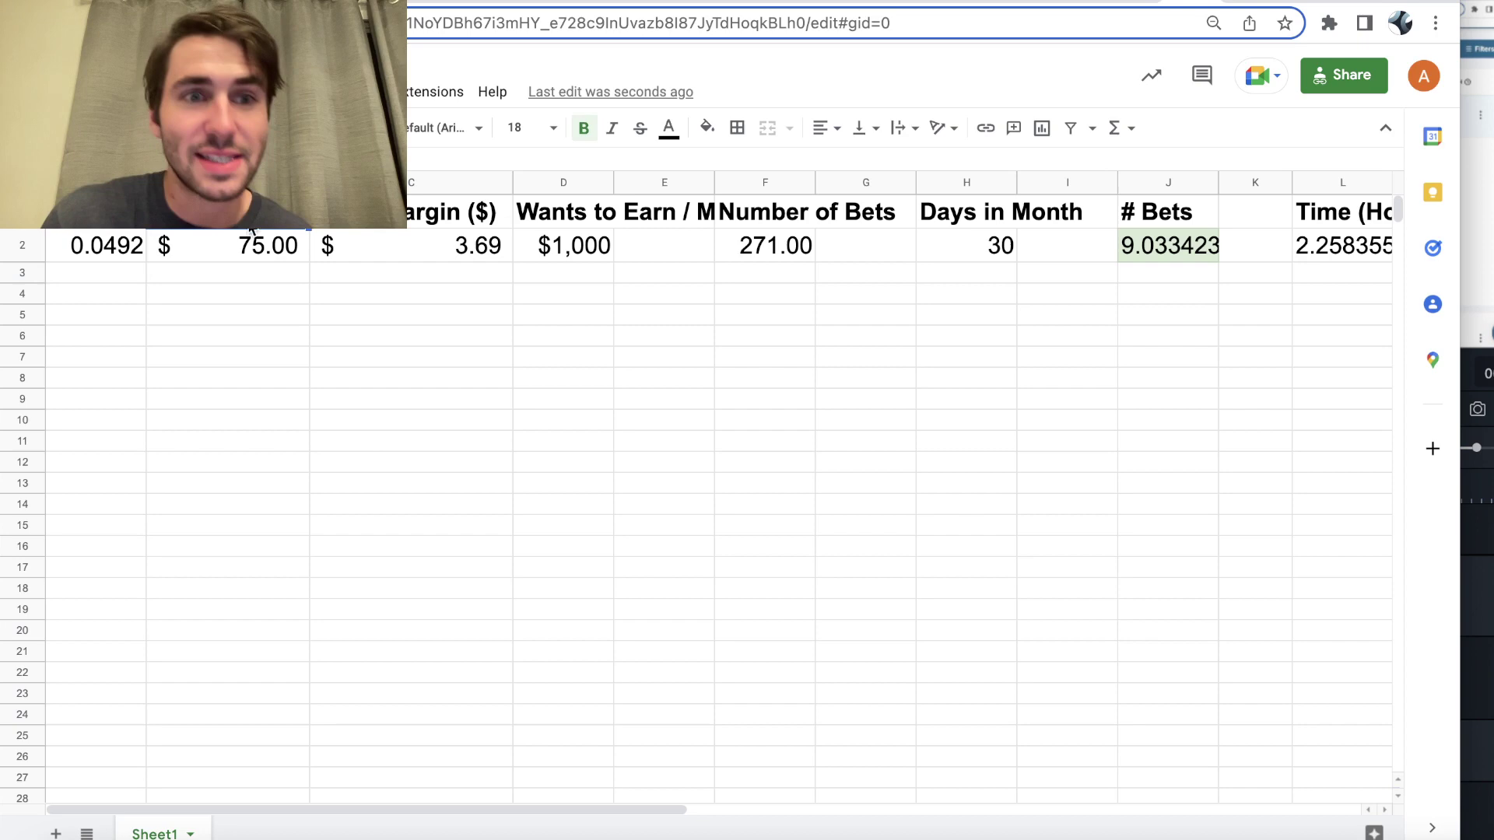
pyautogui.click(305, 246)
# - Recheck the Alcaraz vs Coria Game Spread odds on the positive EV page and return to the monthly bets spreadsheet
pyautogui.click(1280, 2)
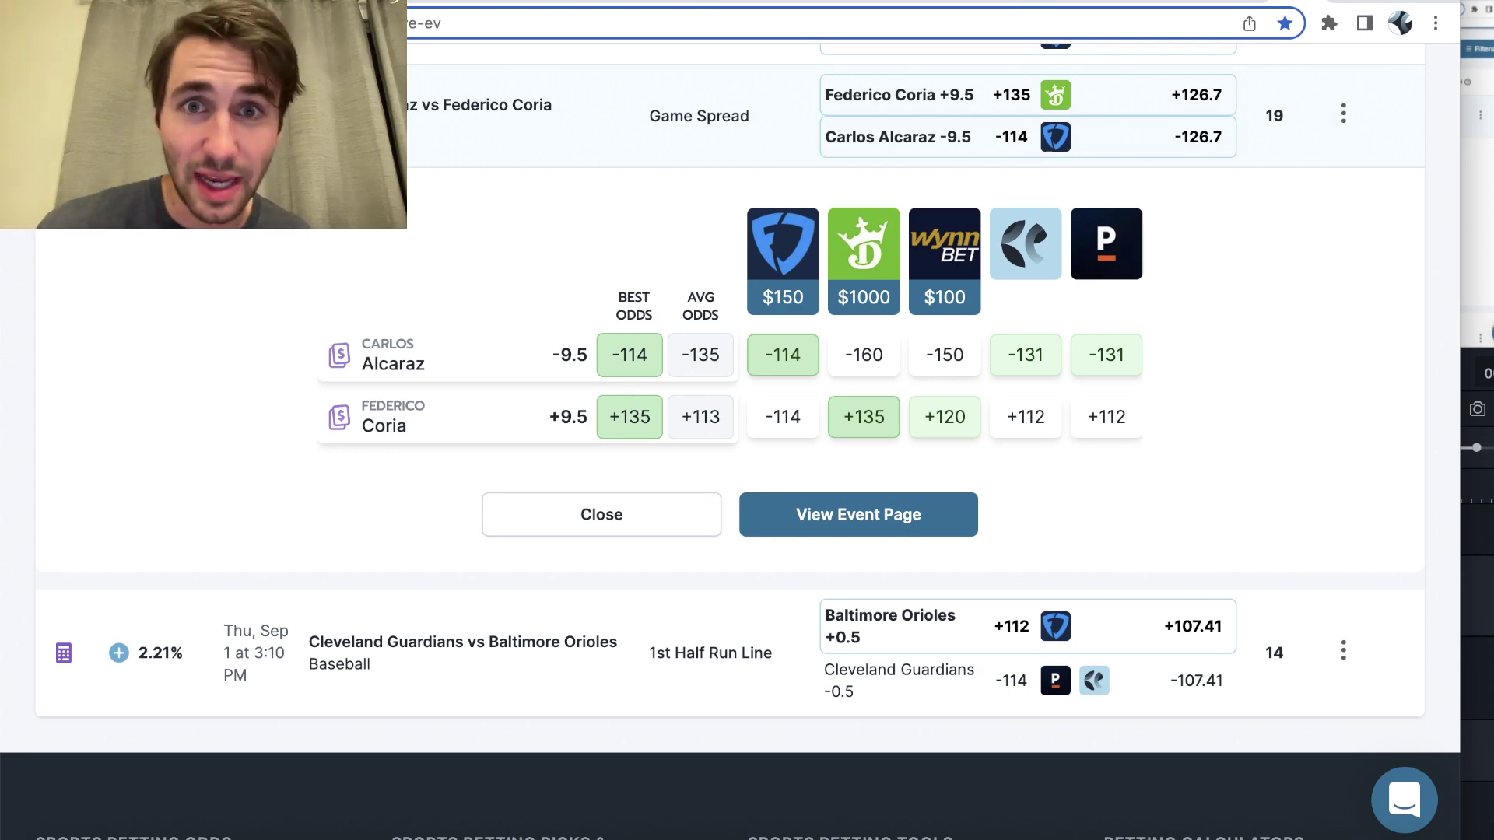
pyautogui.click(1196, 2)
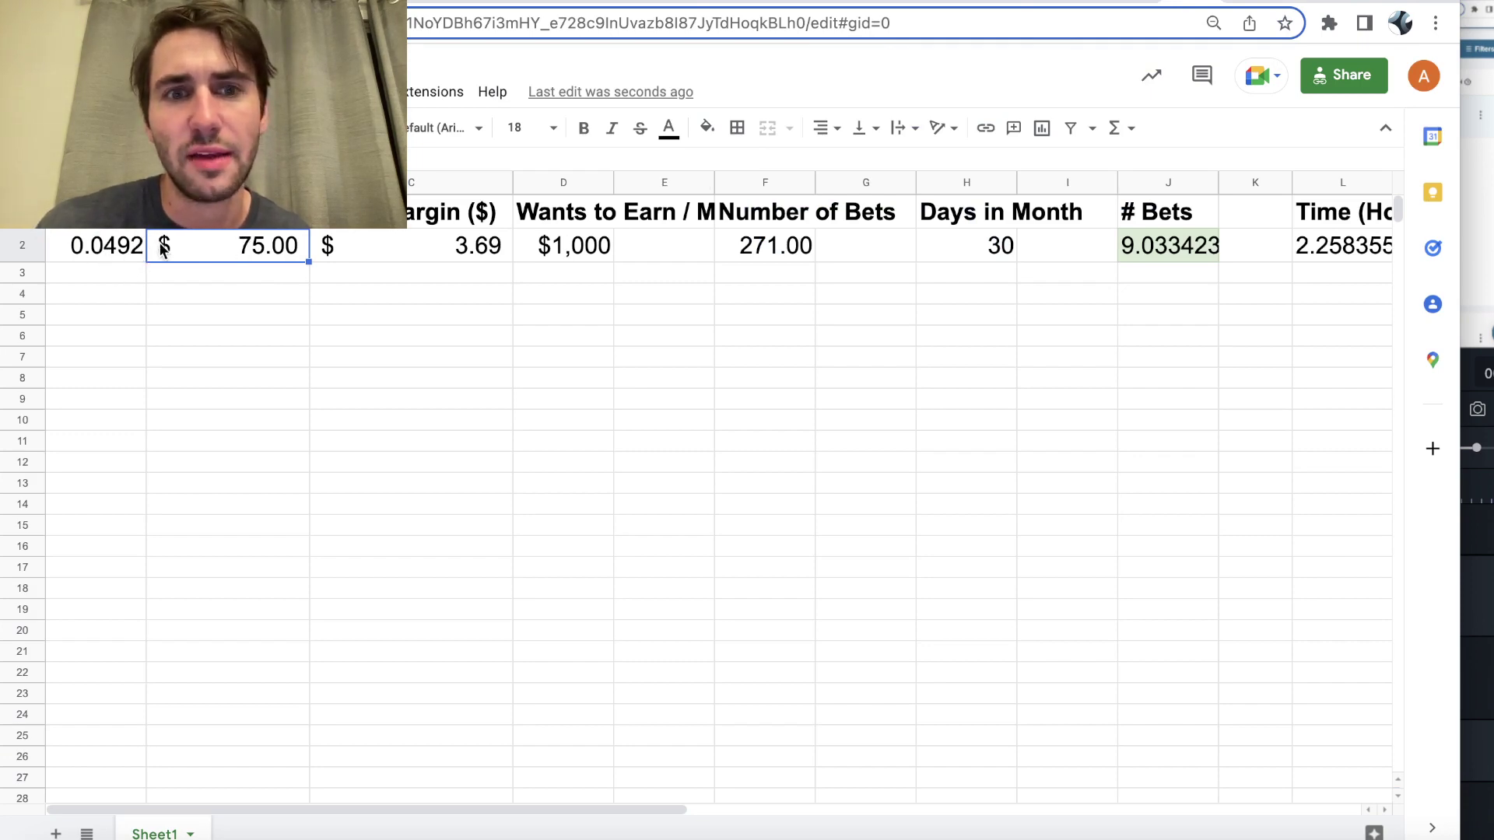
# - Set the desired monthly earnings in D2 of the monthly bets spreadsheet to 1250
pyautogui.click(578, 259)
pyautogui.write('21')
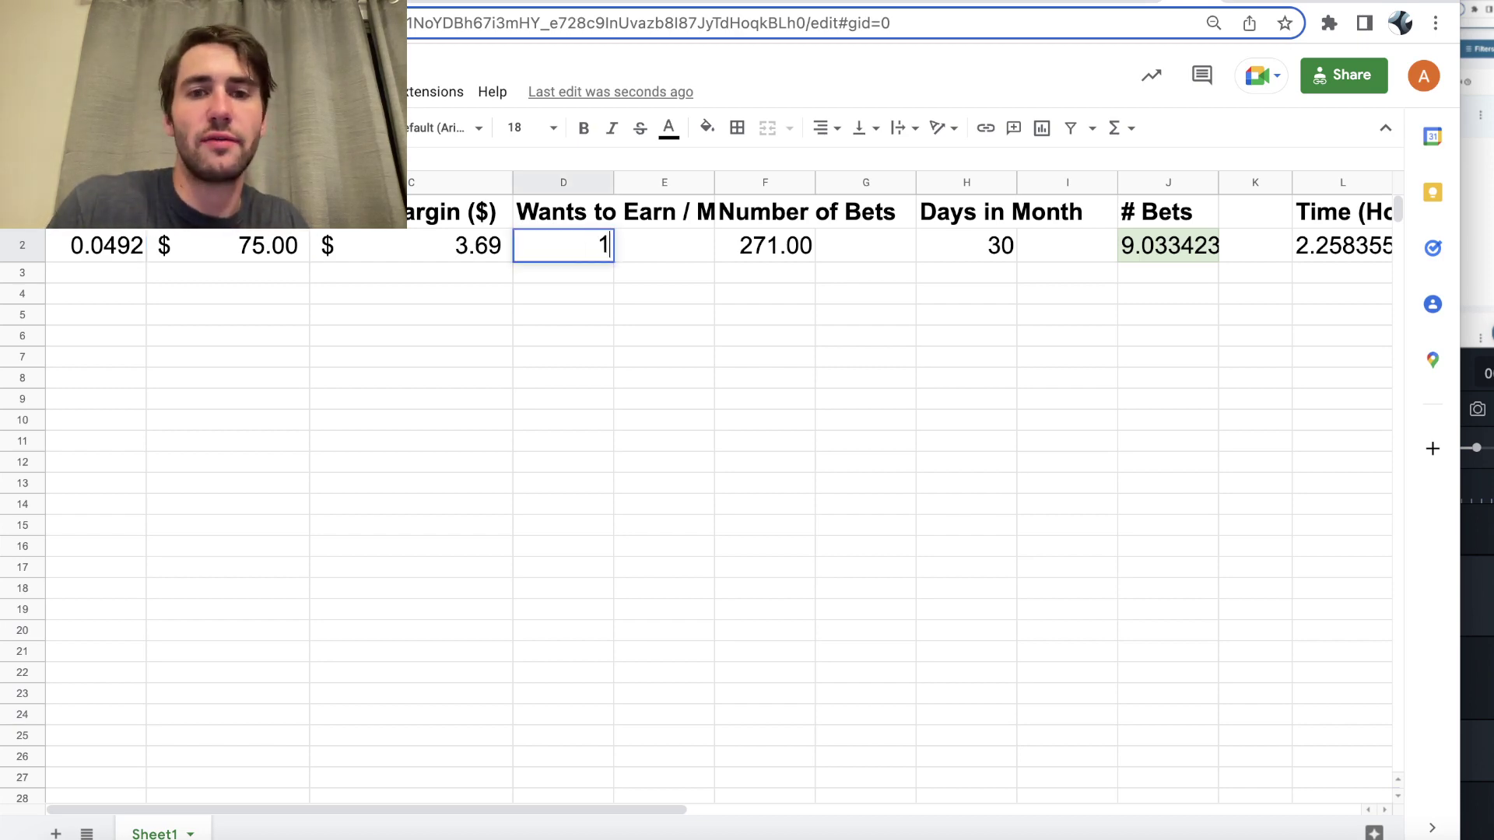
pyautogui.write('250')
pyautogui.press('Return')
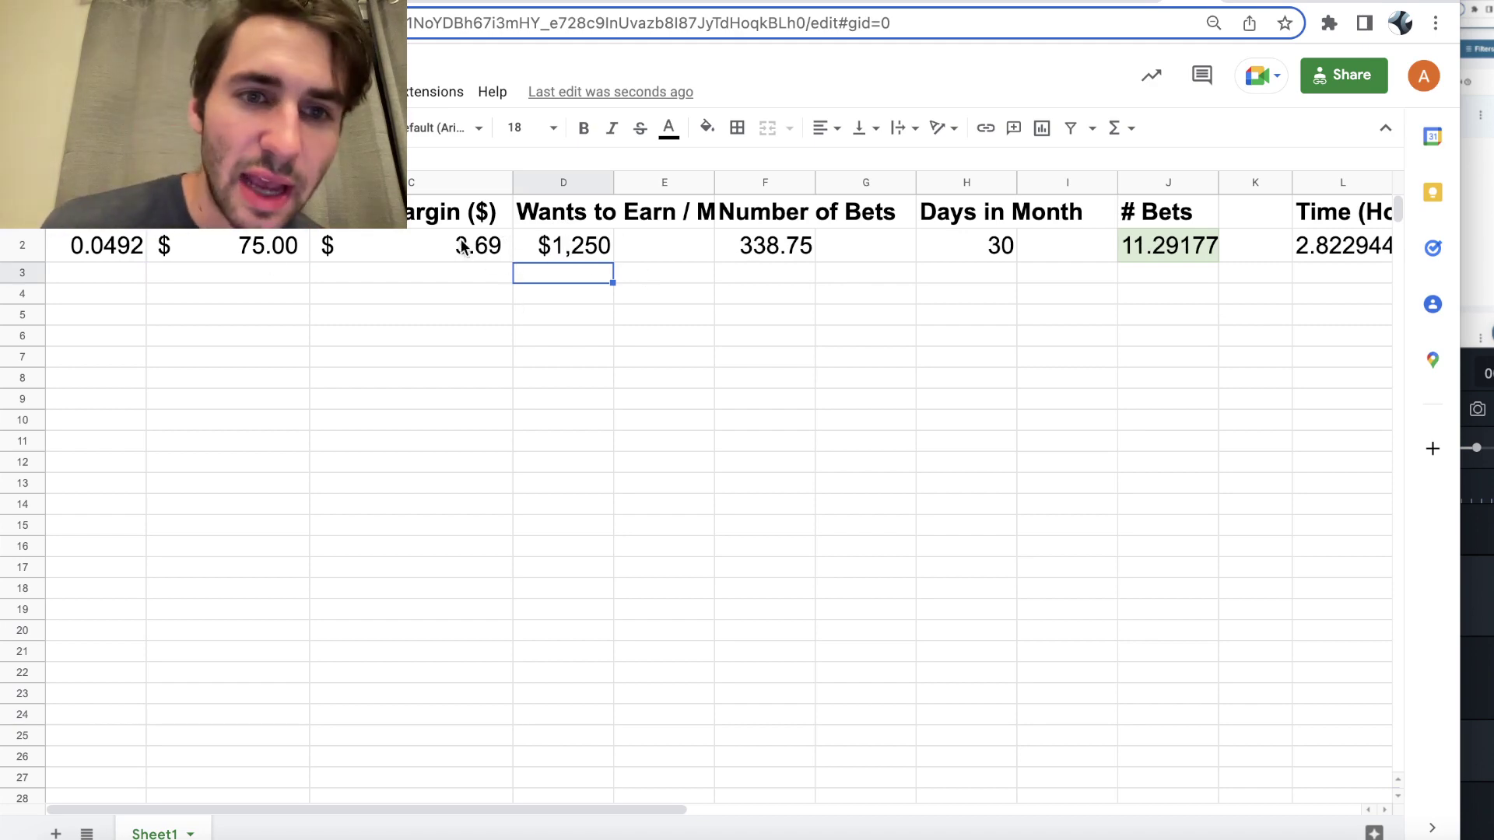
# - Check the required number of bets in the spreadsheet and review the available pre-match bets on the positive EV page
pyautogui.click(1310, 2)
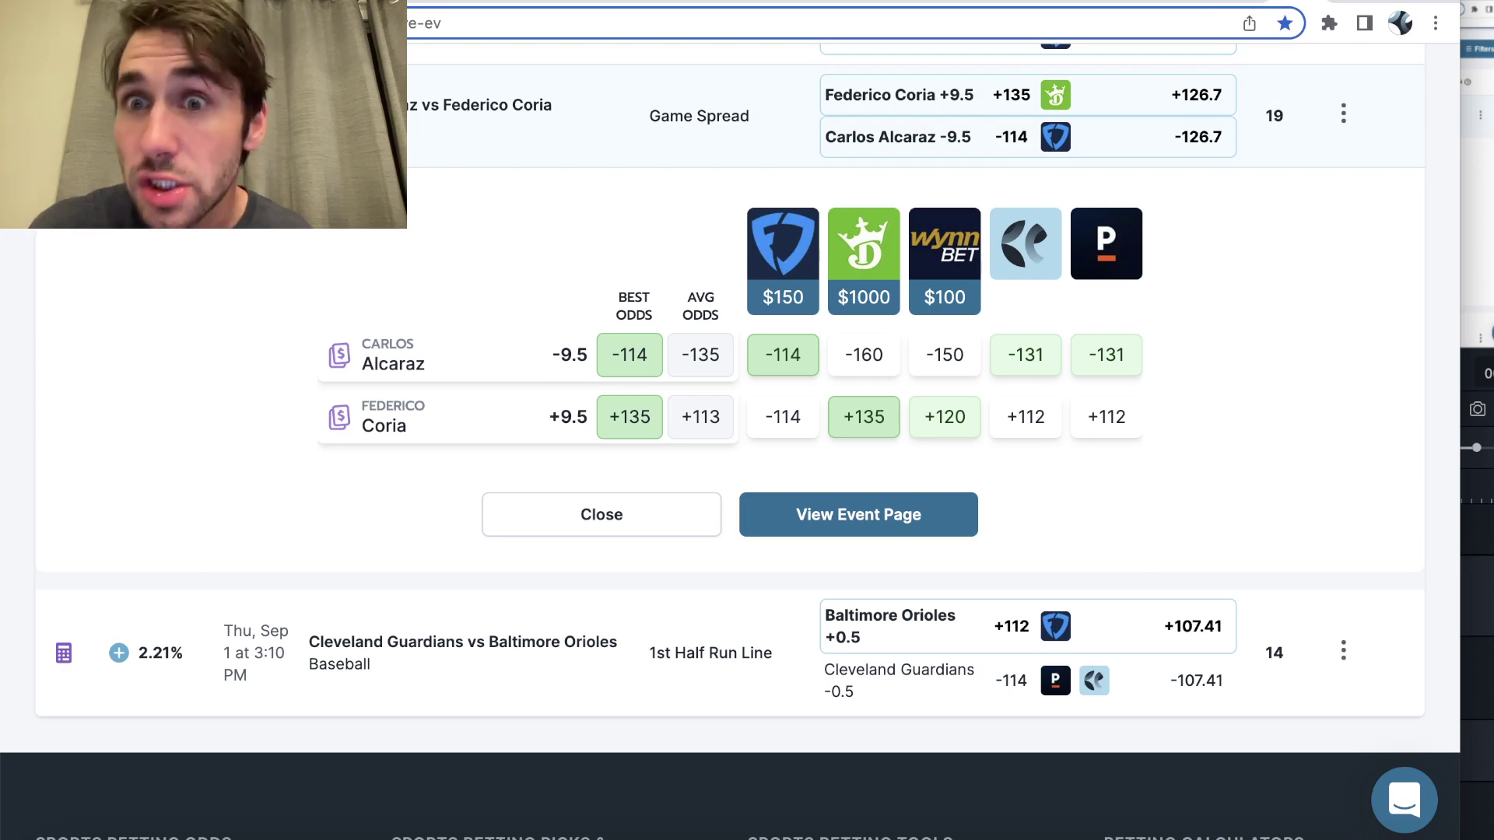
pyautogui.click(1199, 1)
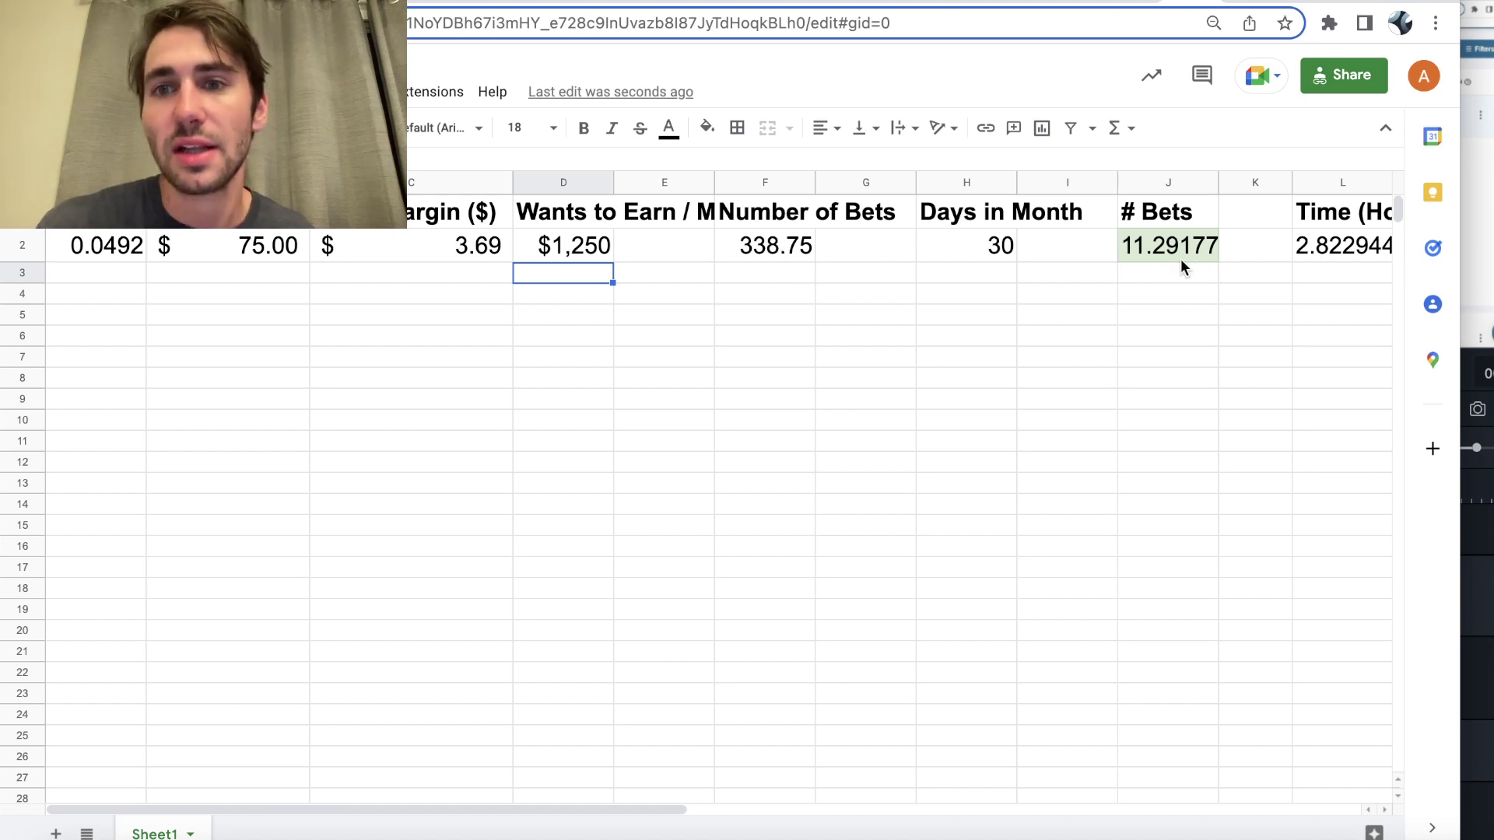
pyautogui.click(571, 251)
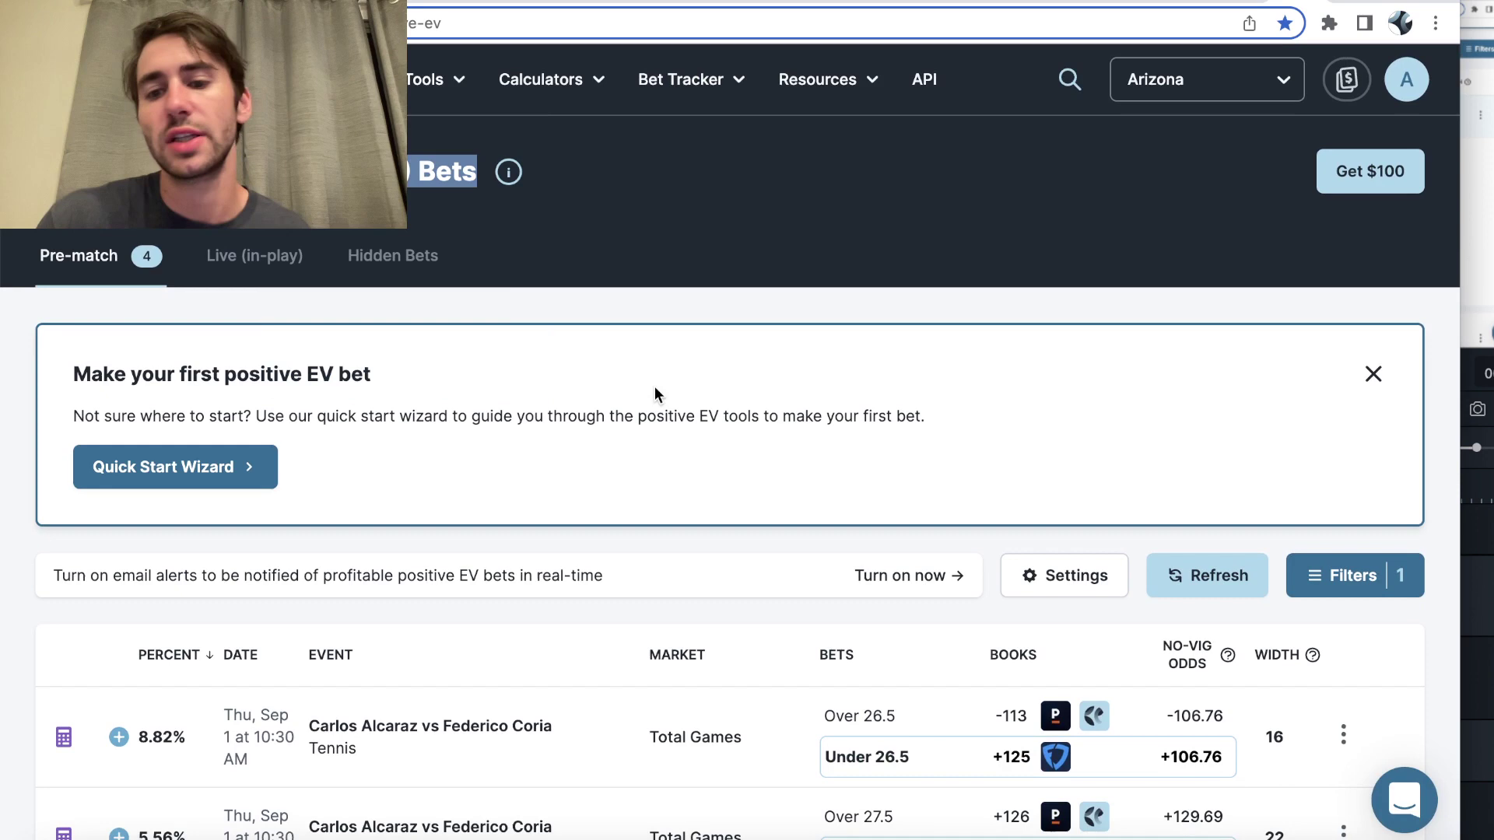
pyautogui.scroll(-3, 1058, 580)
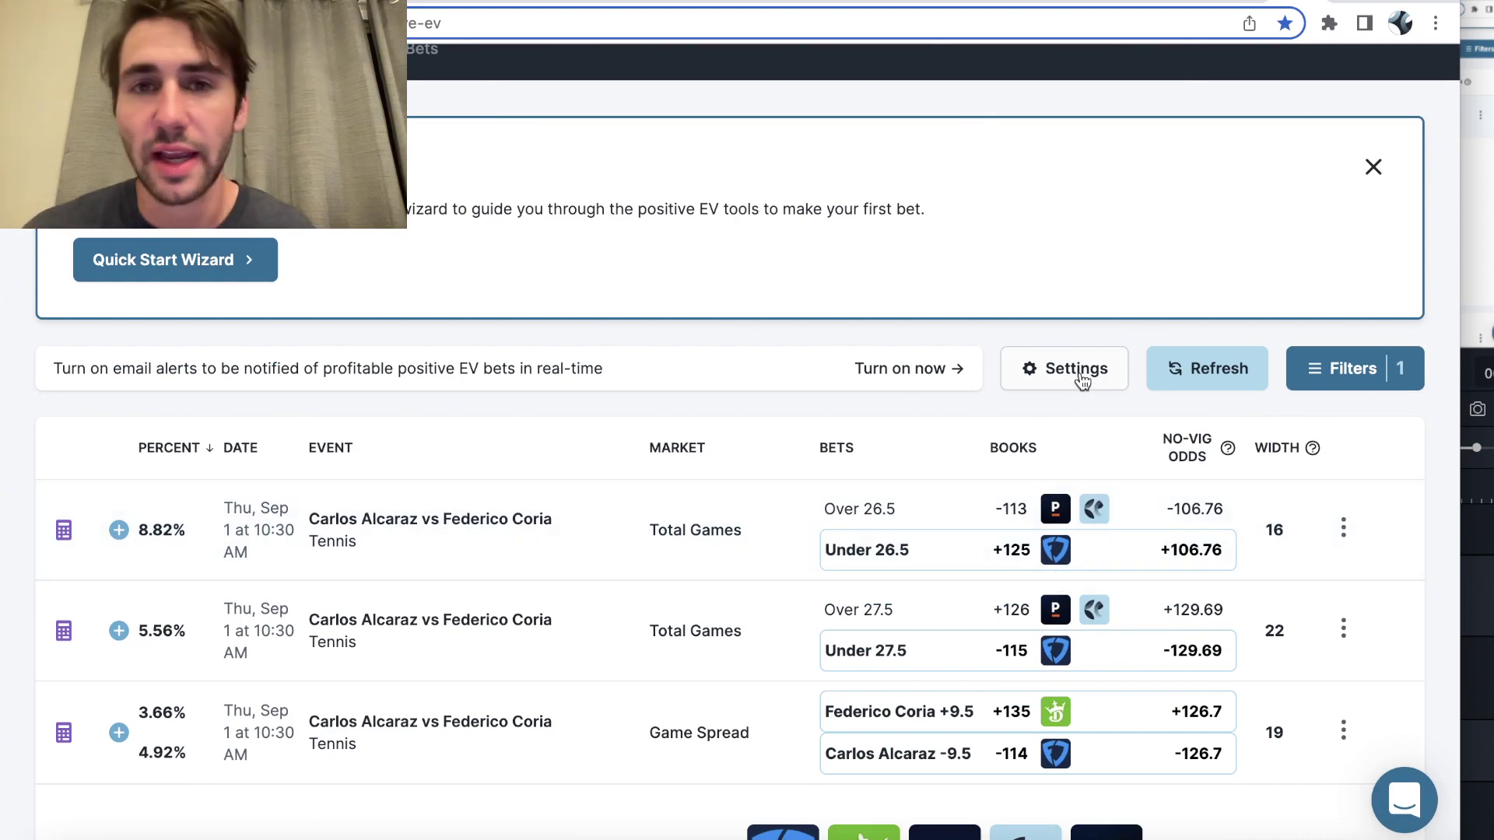
pyautogui.scroll(-5, 1112, 560)
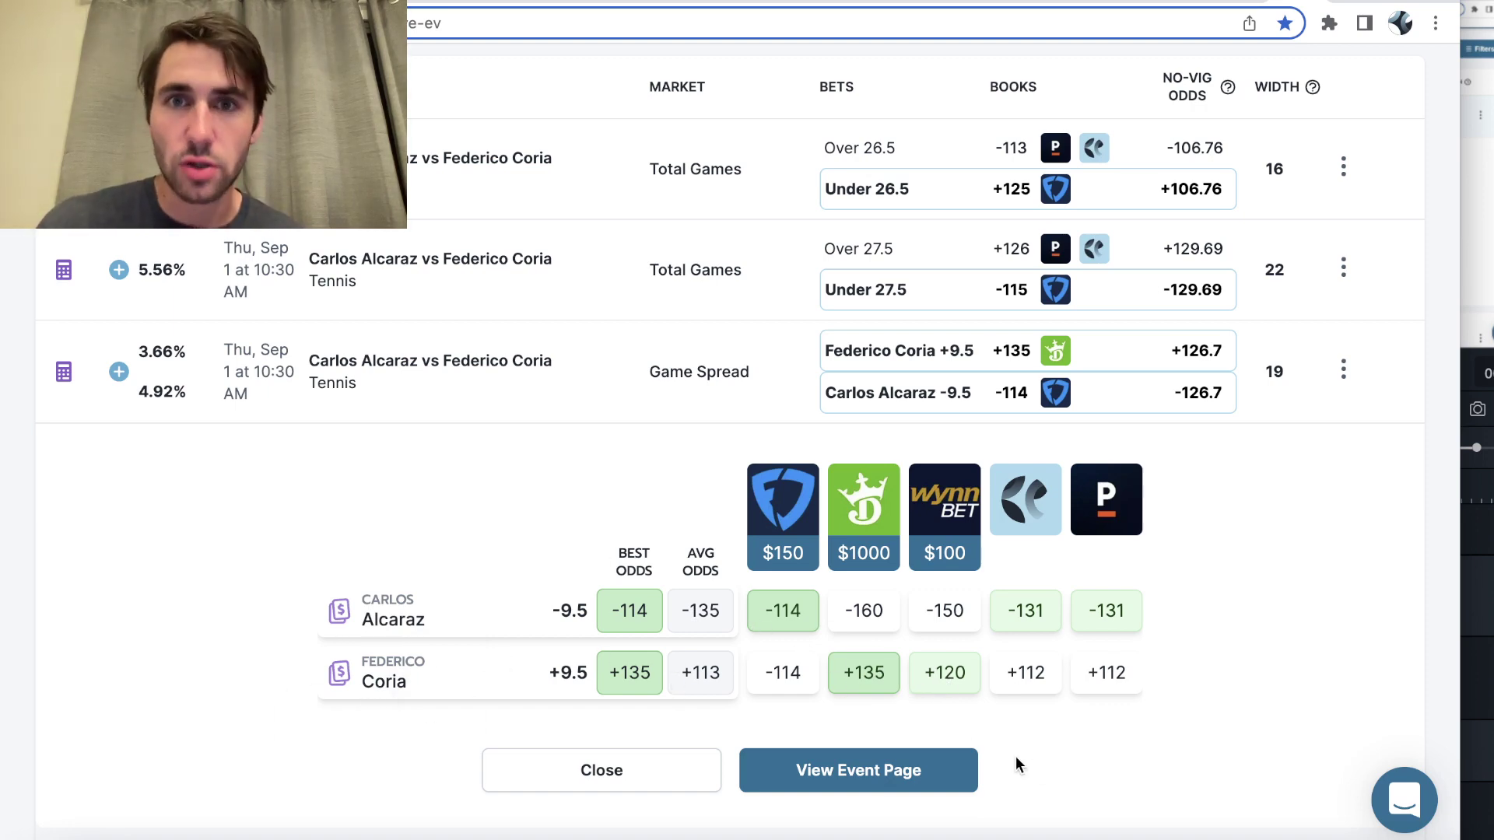
pyautogui.scroll(8, 888, 562)
# - Open the arbitrage betting tool, view its explanation of arbitrage bets and look through the listed pre-match arbitrage bets
pyautogui.moveTo(425, 80)
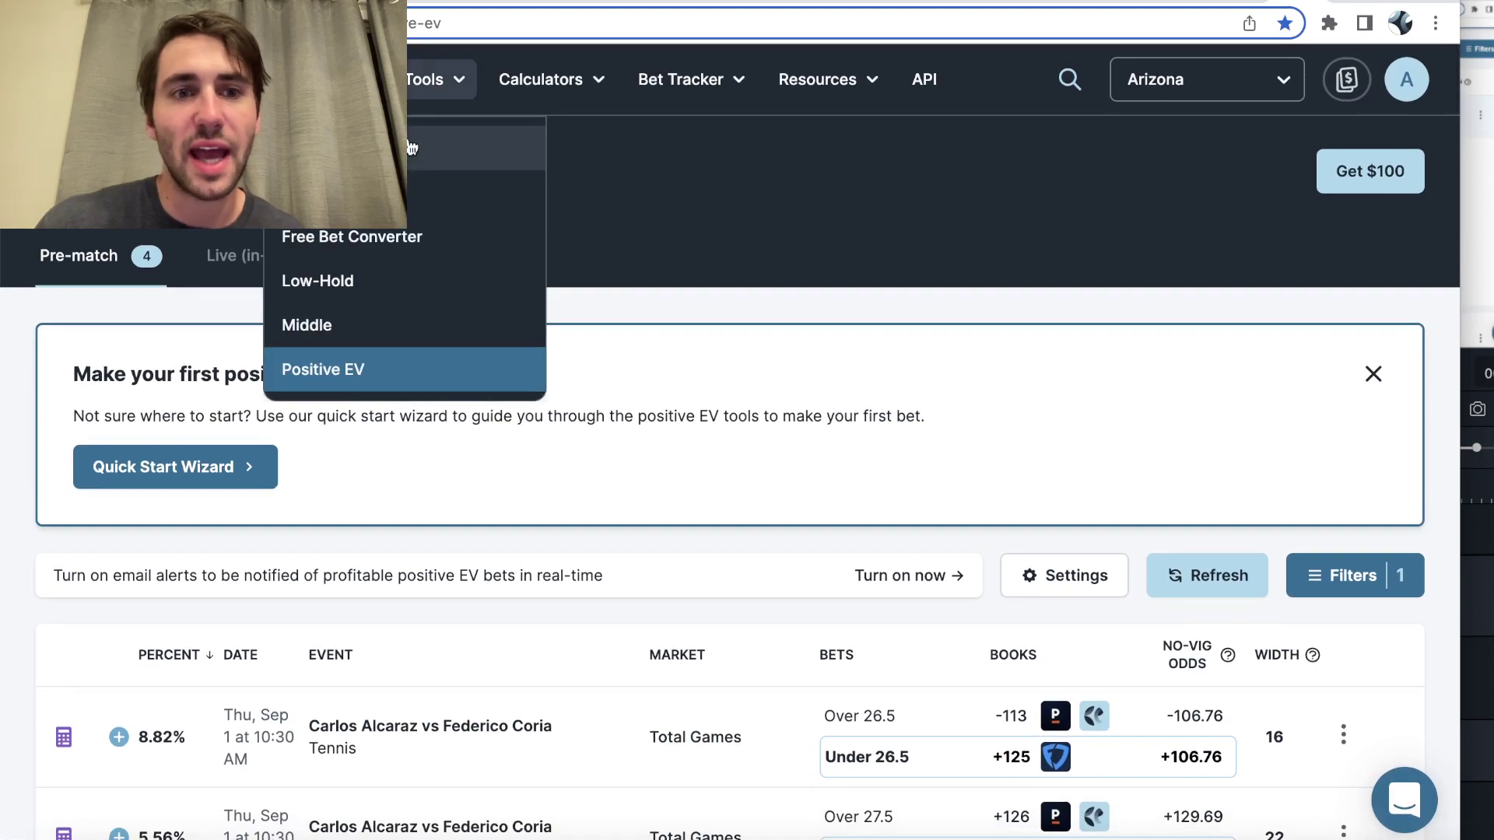
pyautogui.click(410, 148)
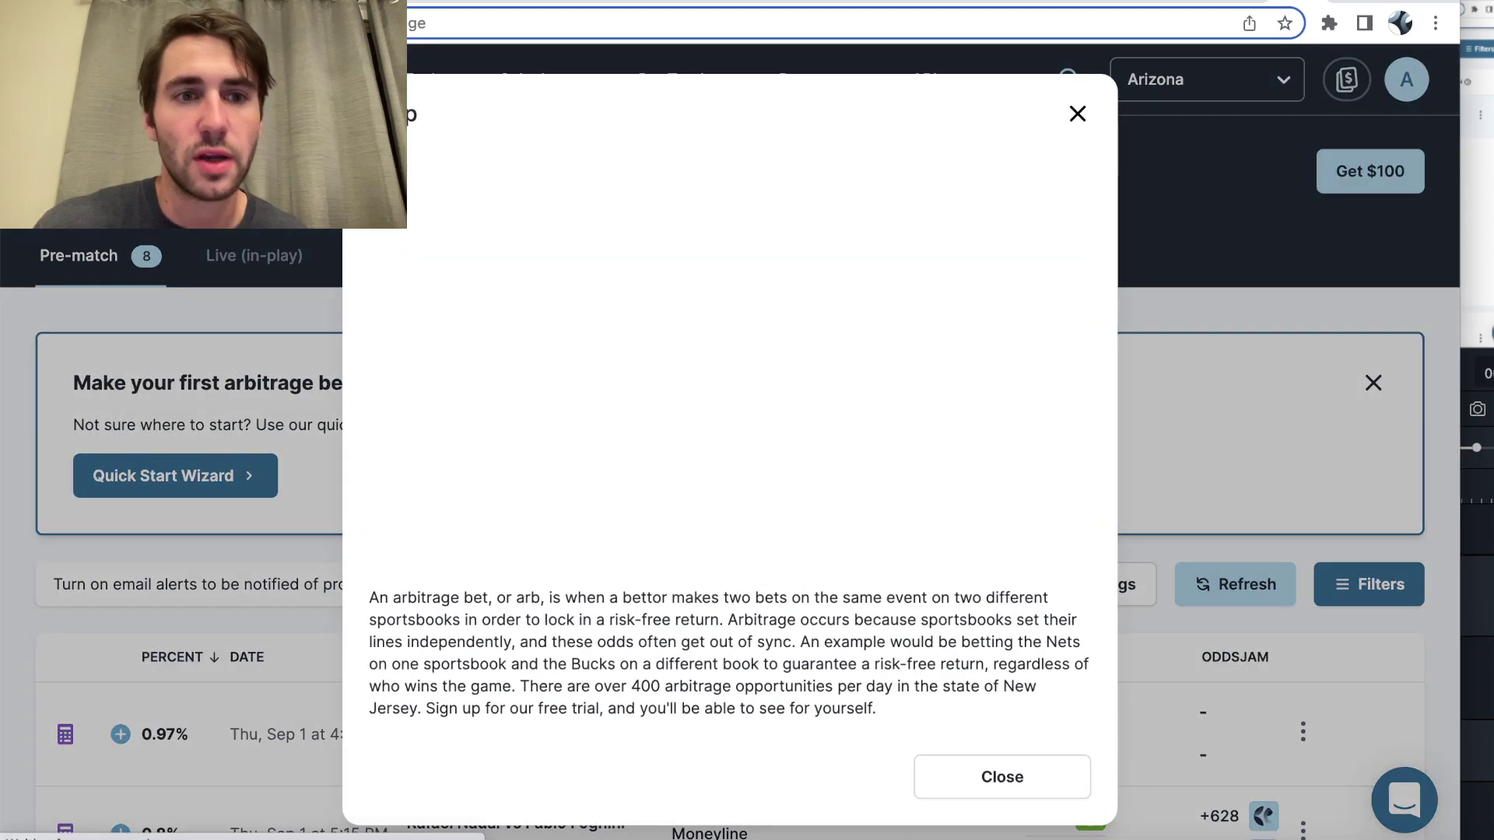
pyautogui.click(269, 243)
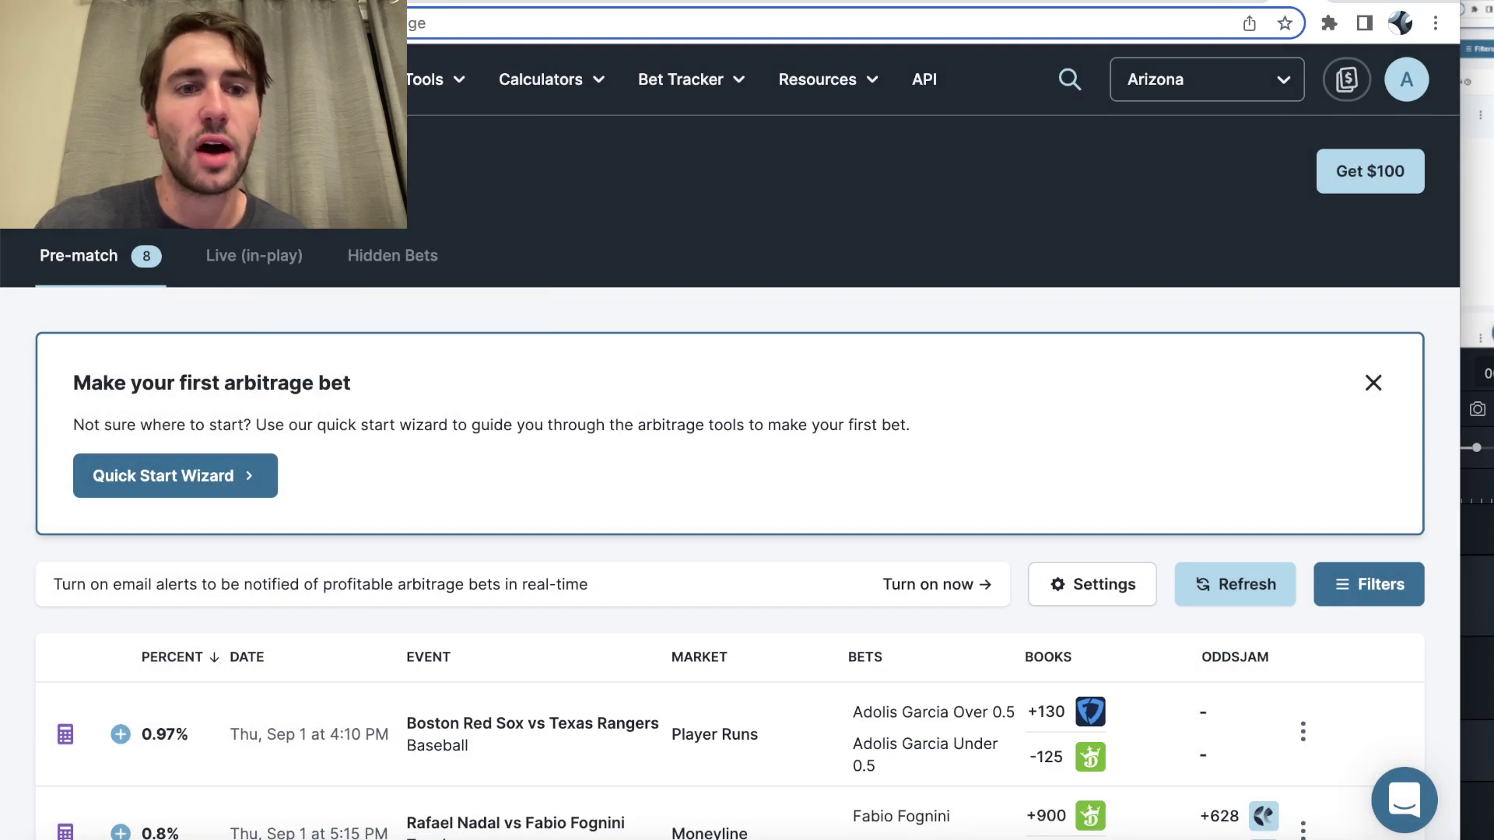
pyautogui.click(234, 172)
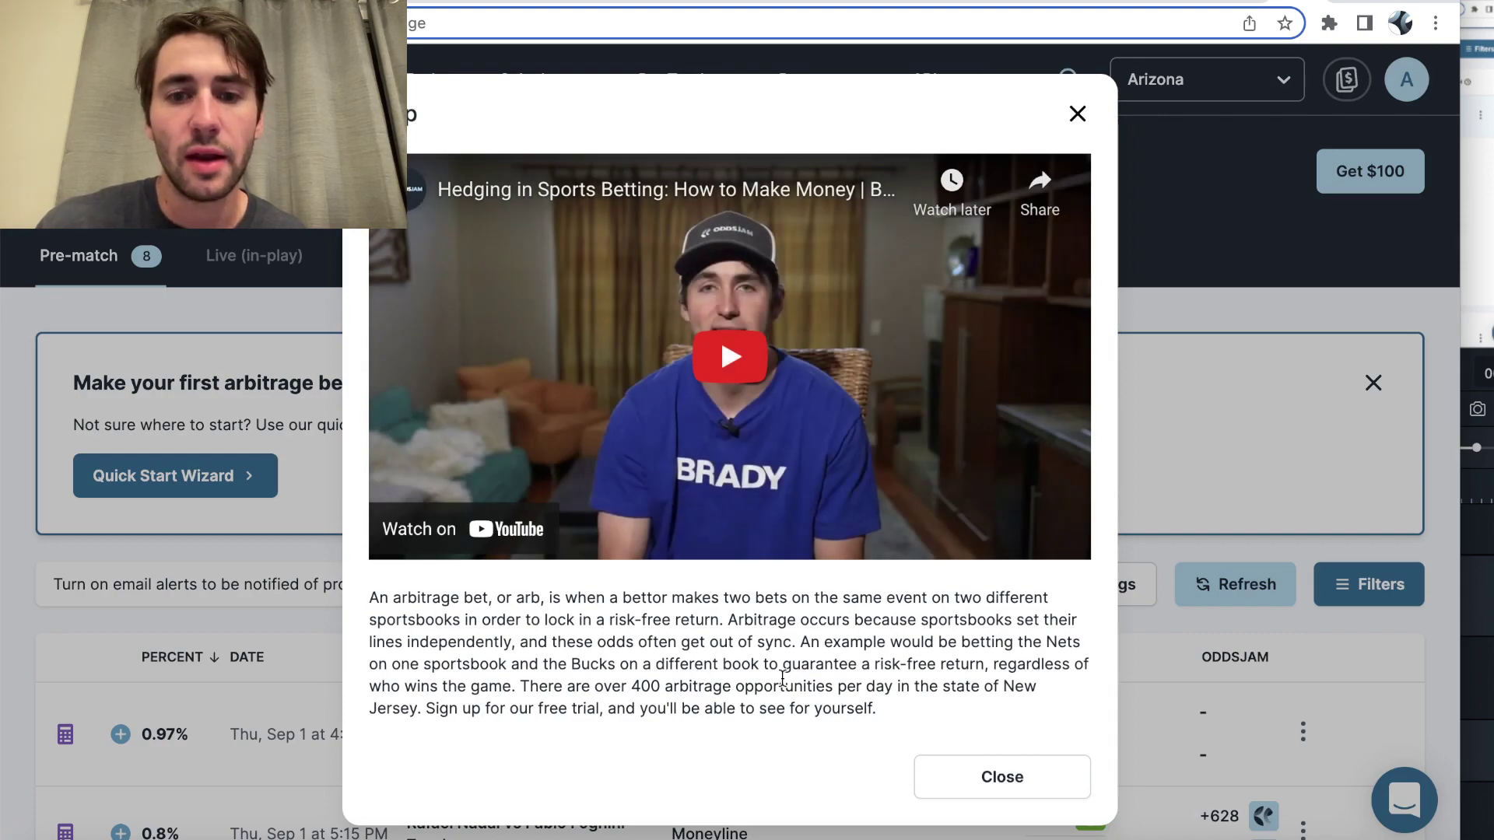
pyautogui.click(202, 562)
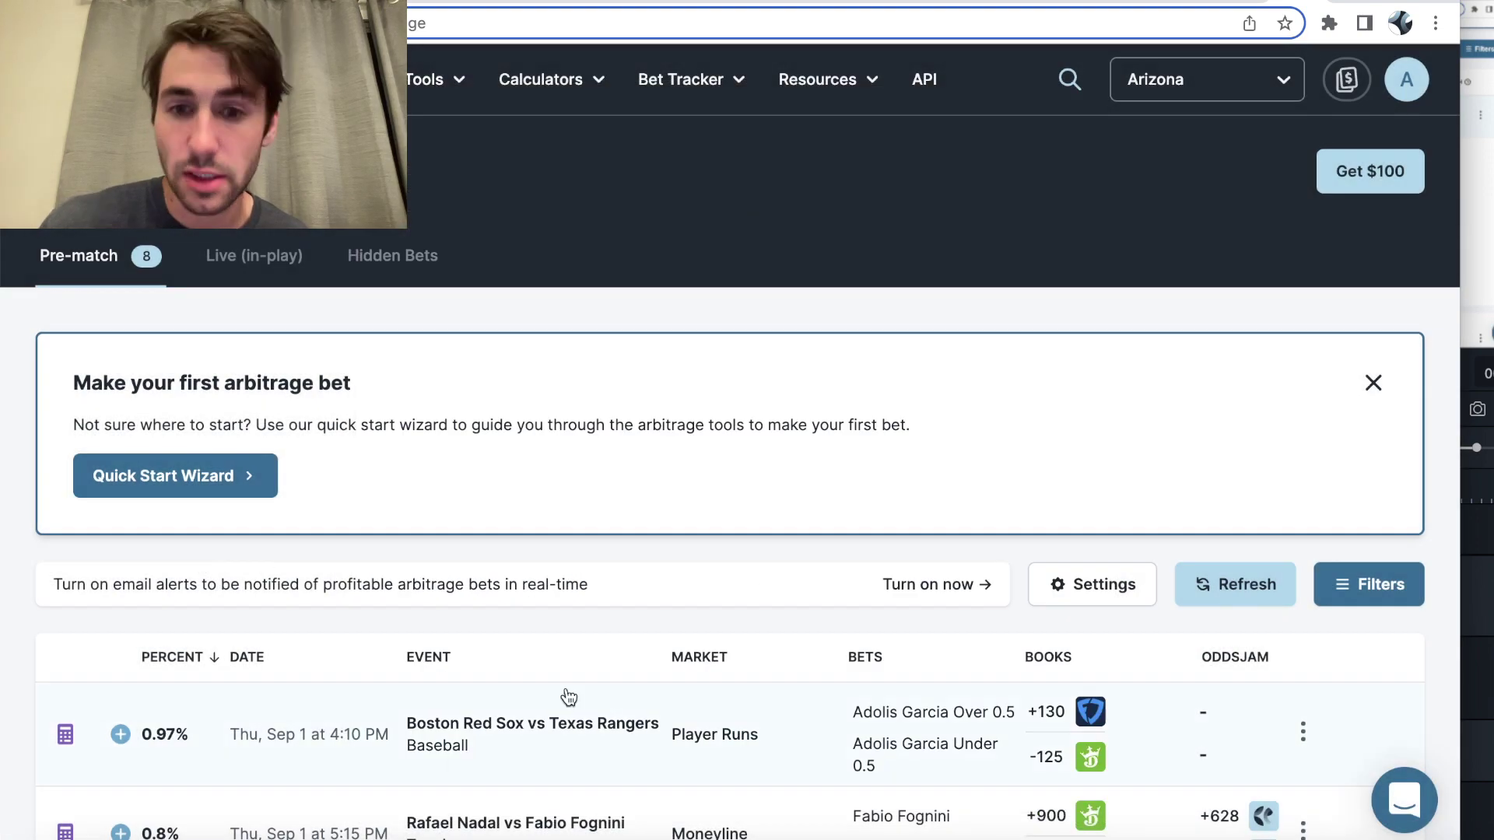
pyautogui.scroll(-5, 569, 697)
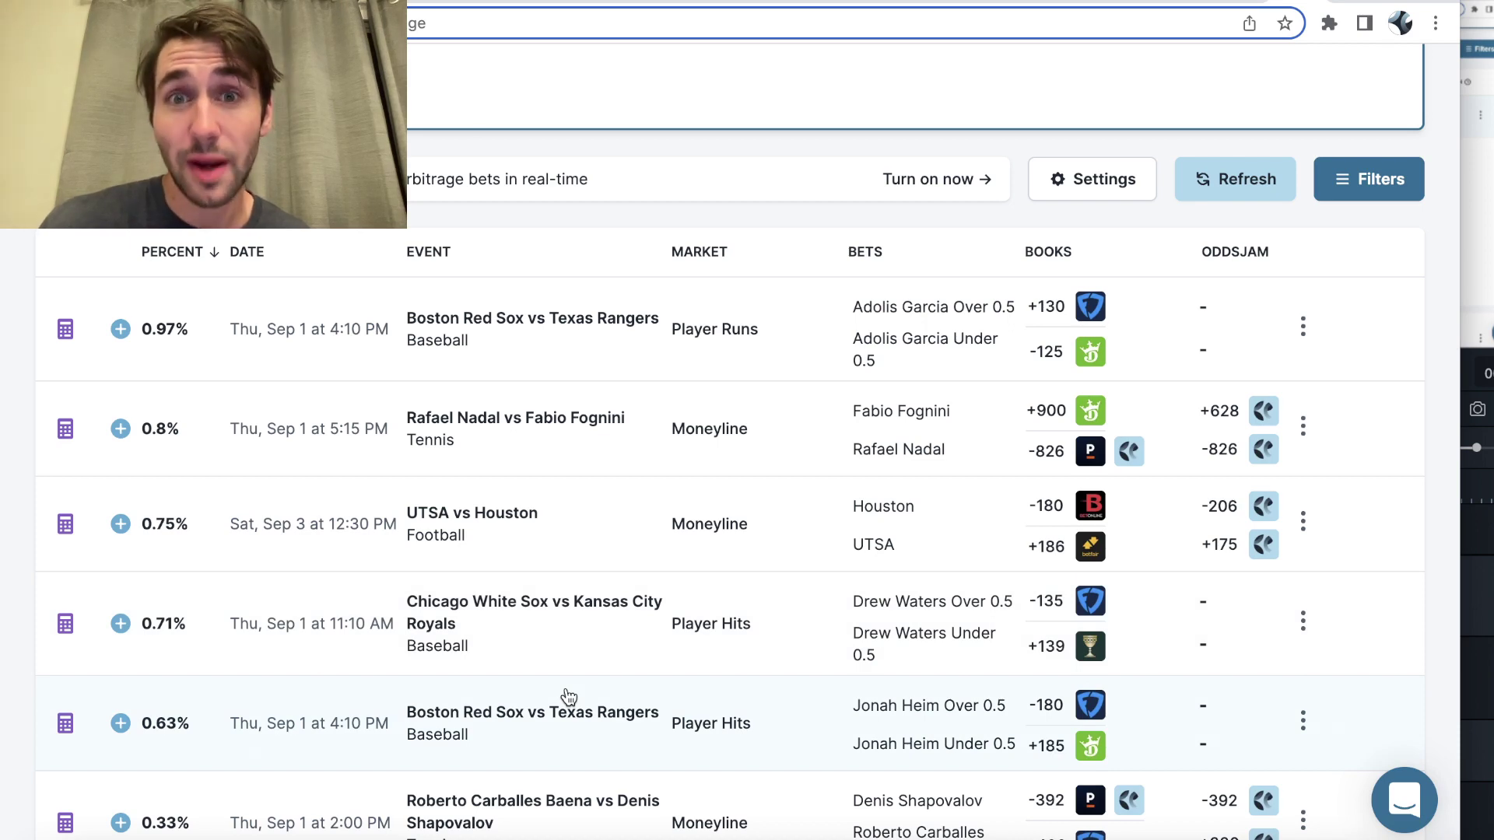
pyautogui.scroll(-7, 839, 675)
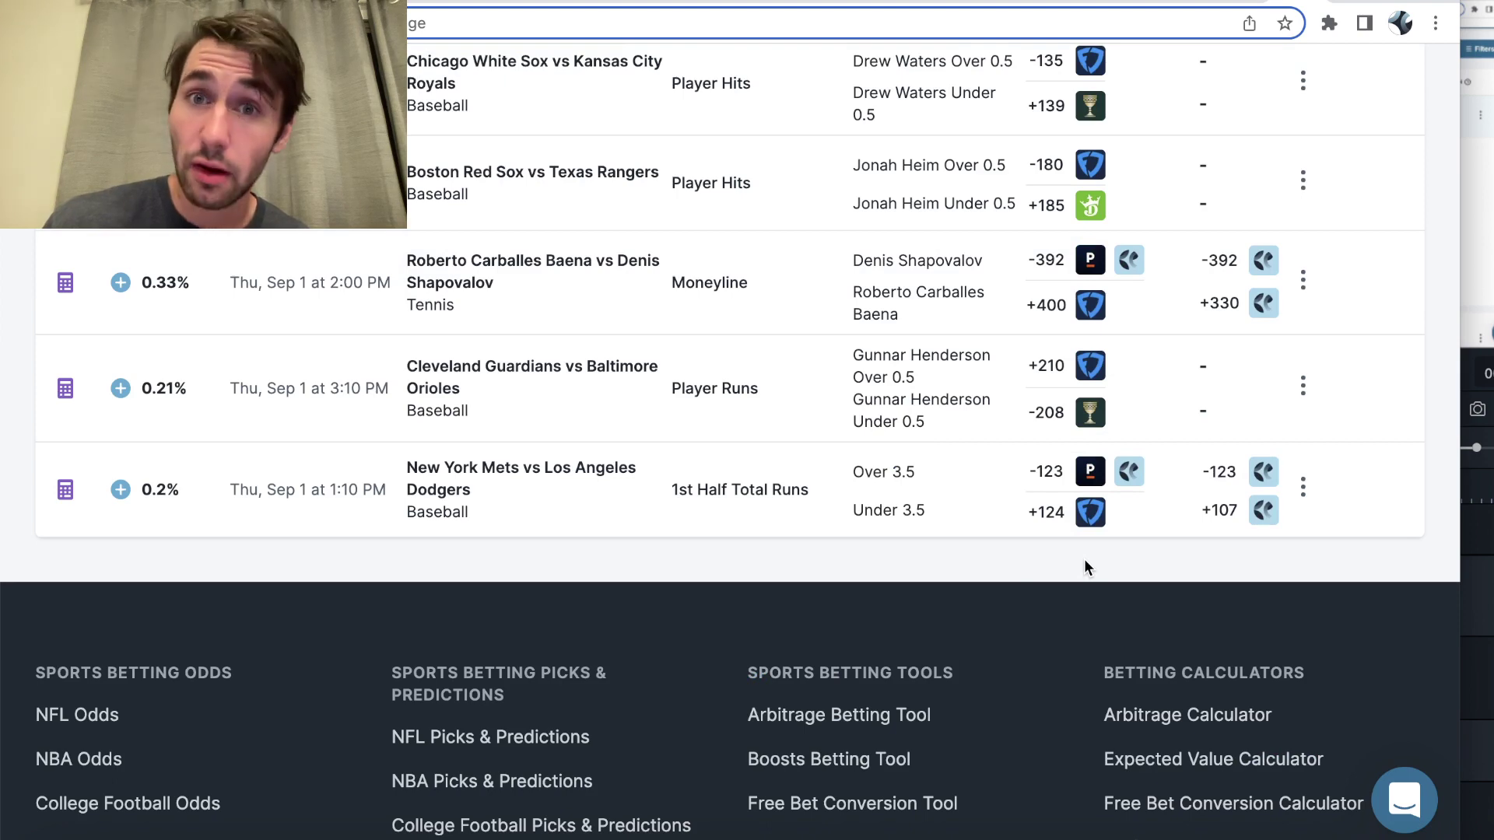
# - Switch to the FanDuel sportsbook and look at its NCAAF and MLB odds pages
pyautogui.click(1243, 1)
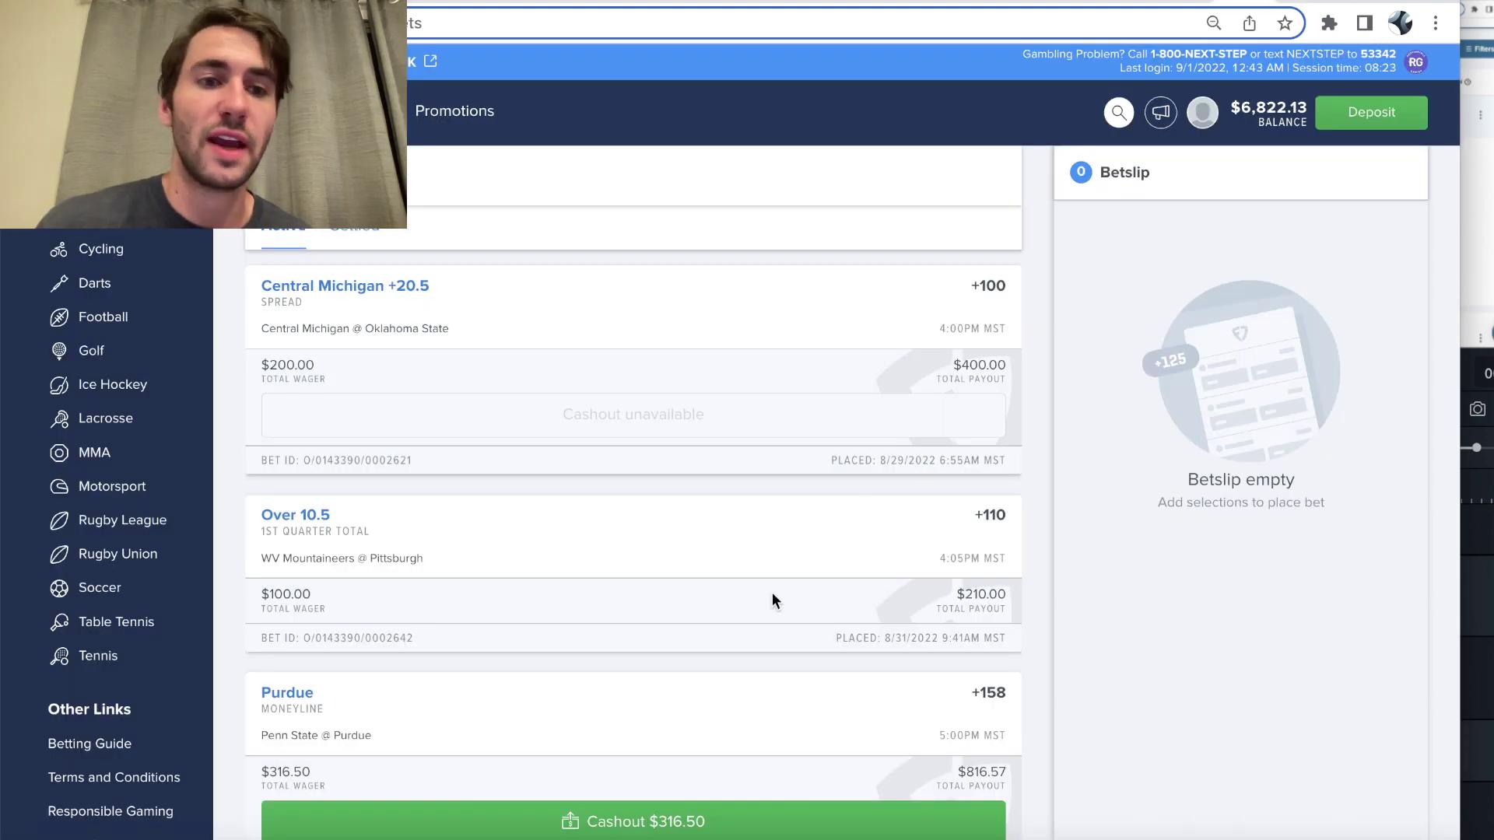
pyautogui.click(143, 421)
pyautogui.click(127, 386)
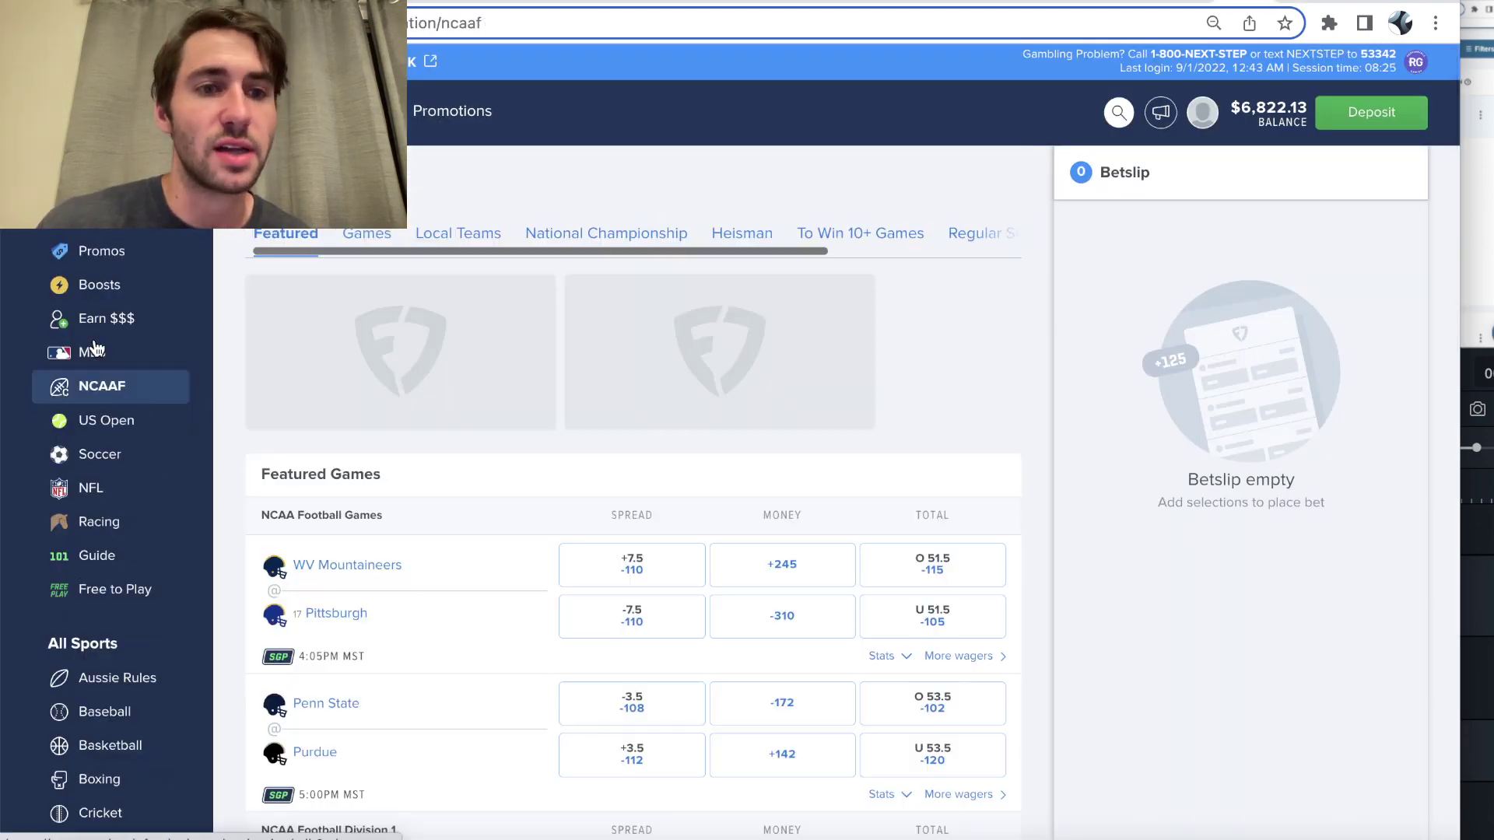
pyautogui.click(94, 352)
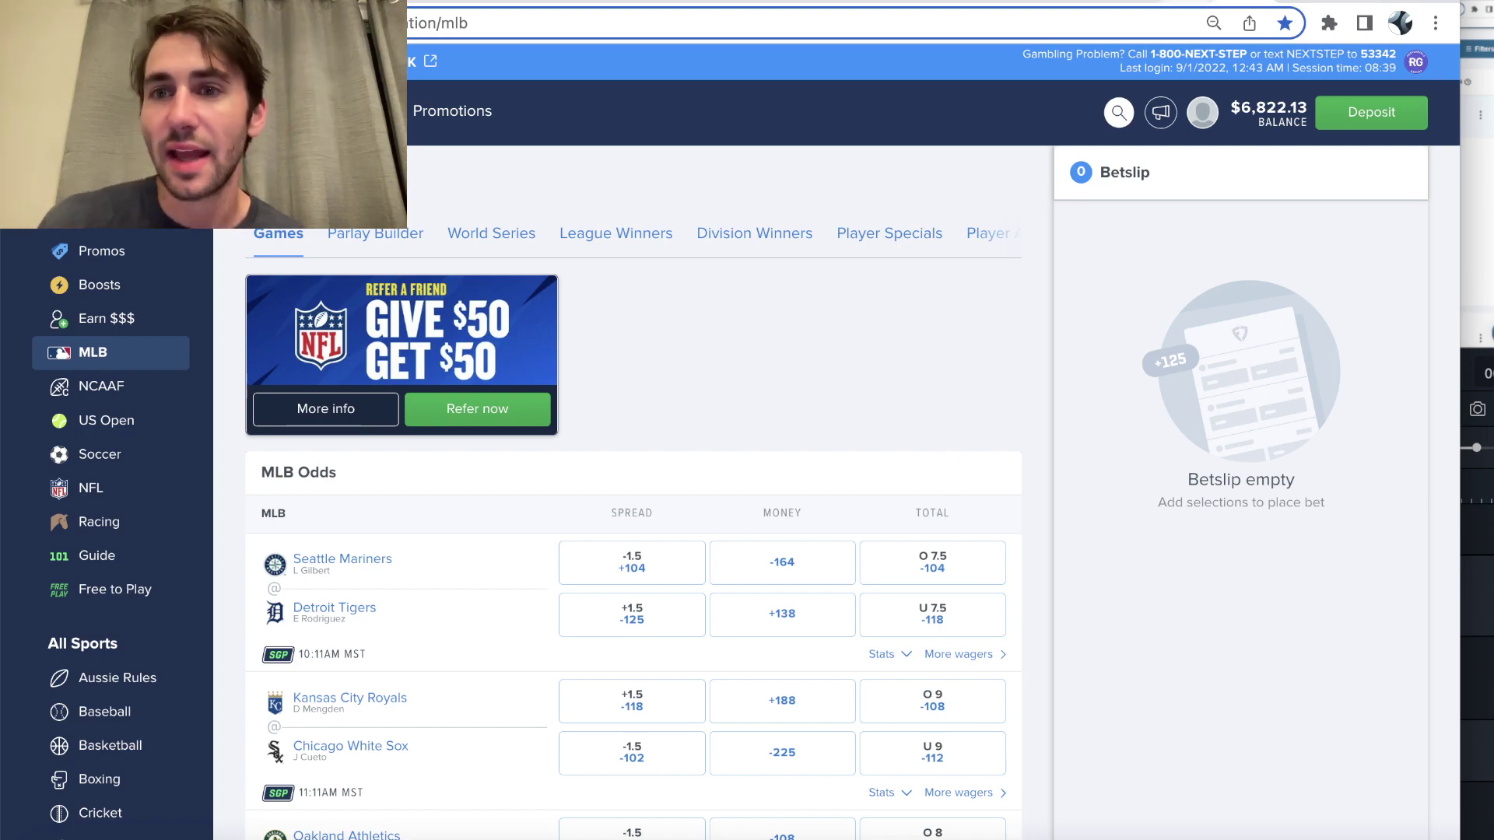
# - Return to the arbitrage page and compare the percentages and sportsbooks of the listed arbitrage bets
pyautogui.click(1303, 0)
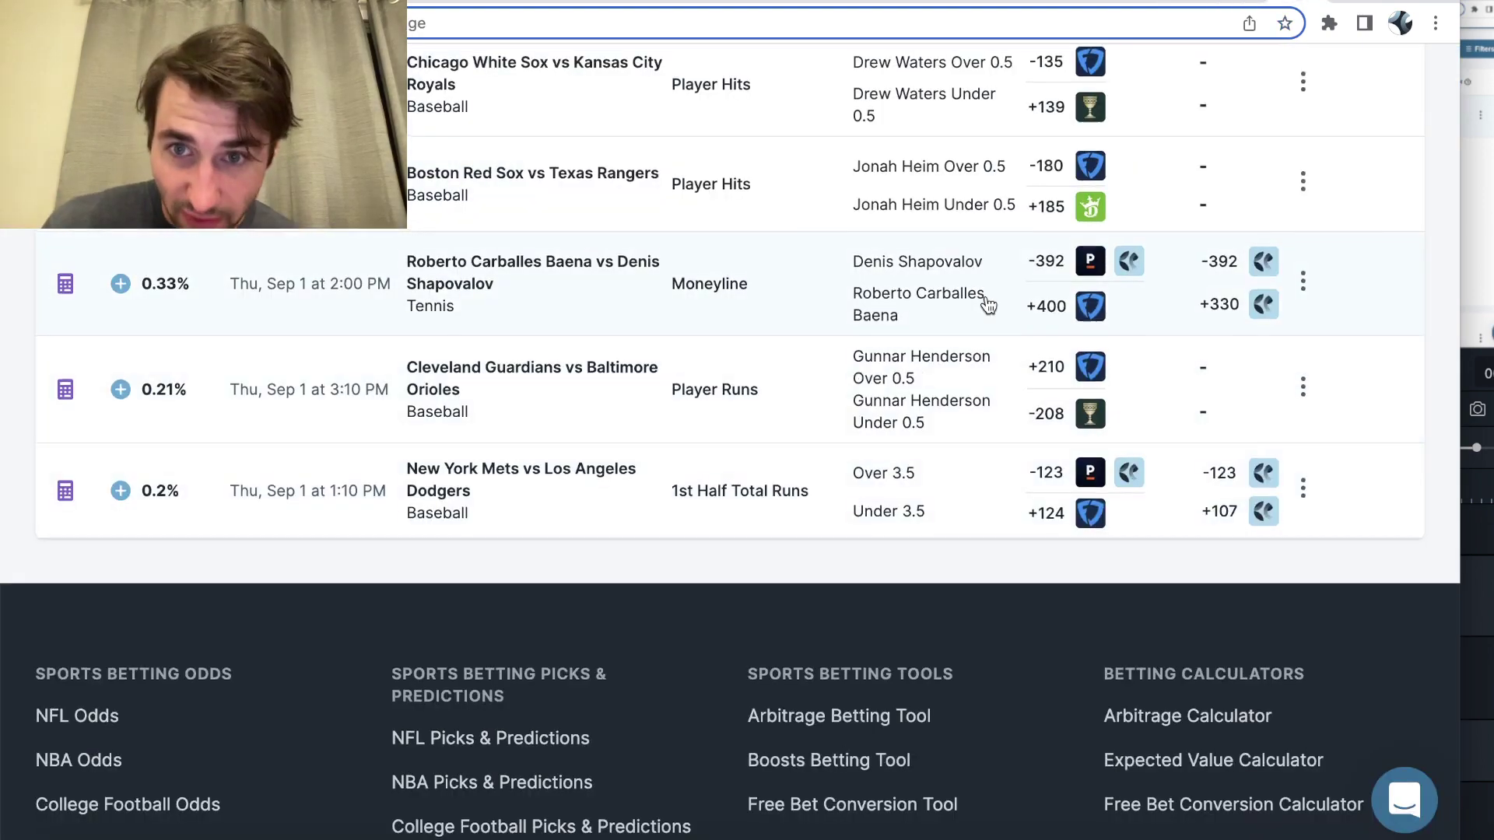
pyautogui.scroll(15, 985, 299)
pyautogui.scroll(-5, 987, 304)
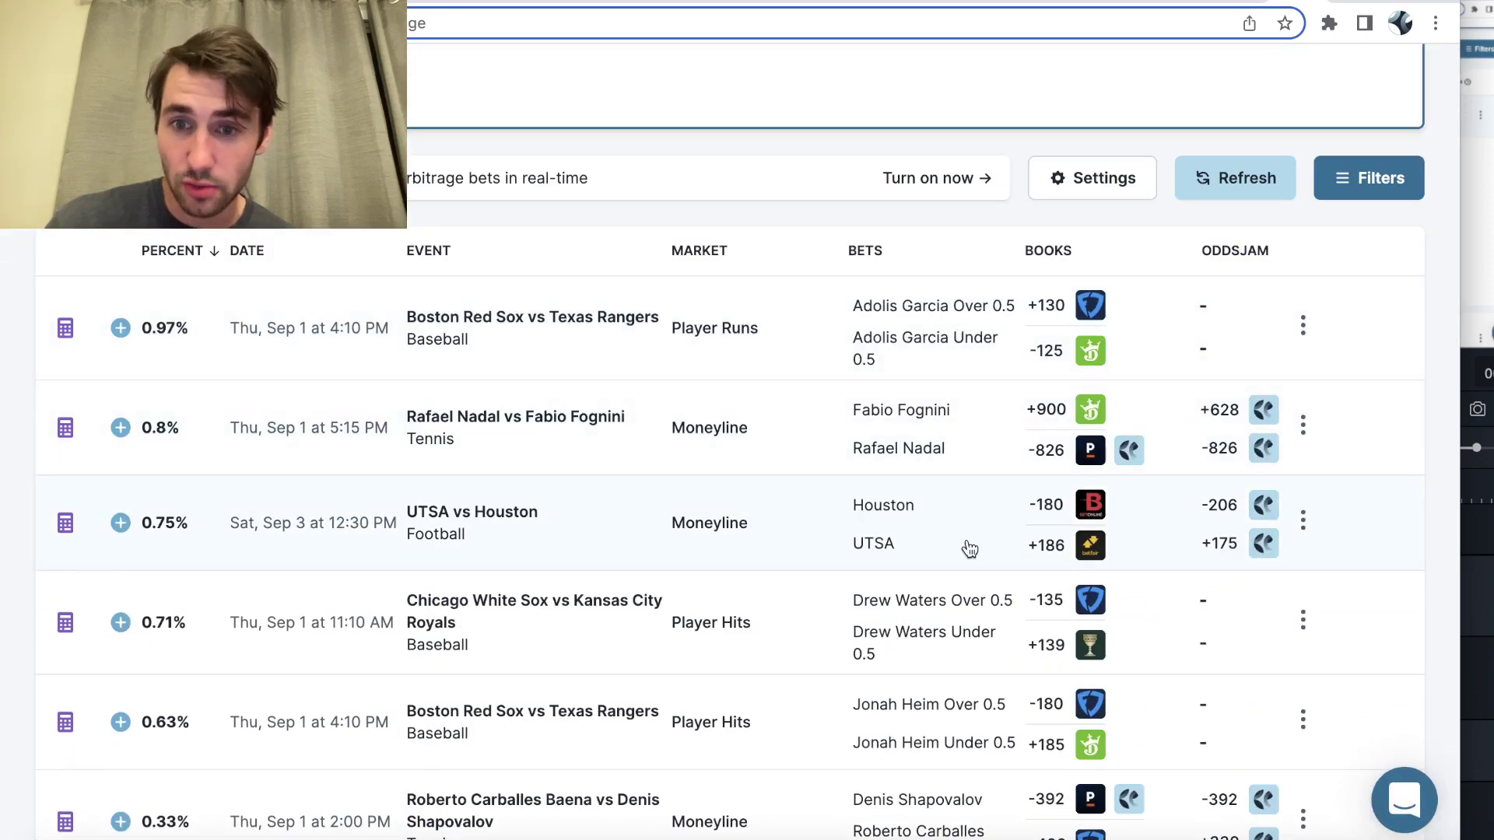
pyautogui.scroll(-2, 963, 541)
pyautogui.scroll(-2, 977, 685)
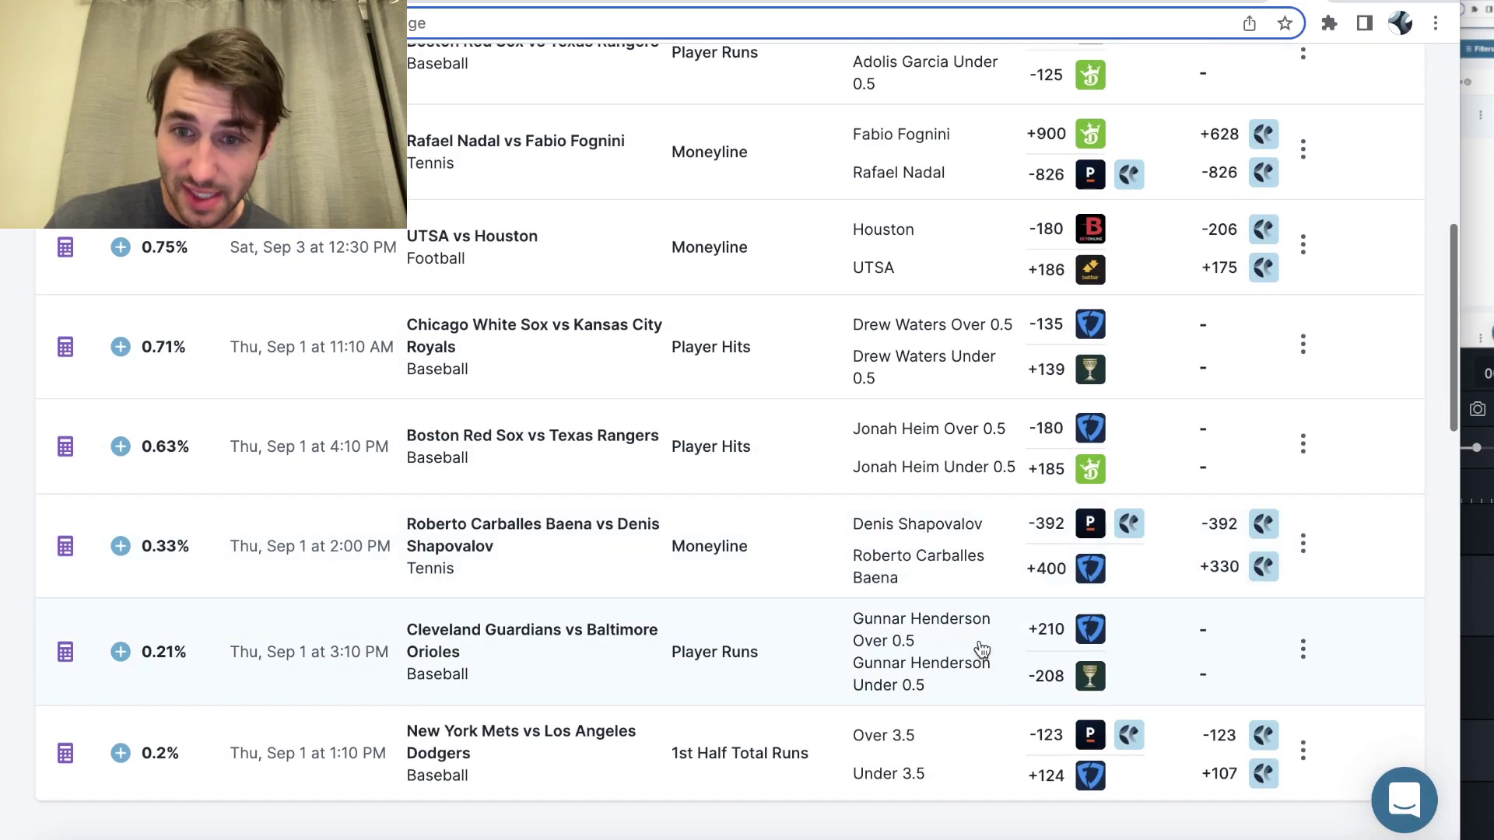
pyautogui.scroll(10, 983, 801)
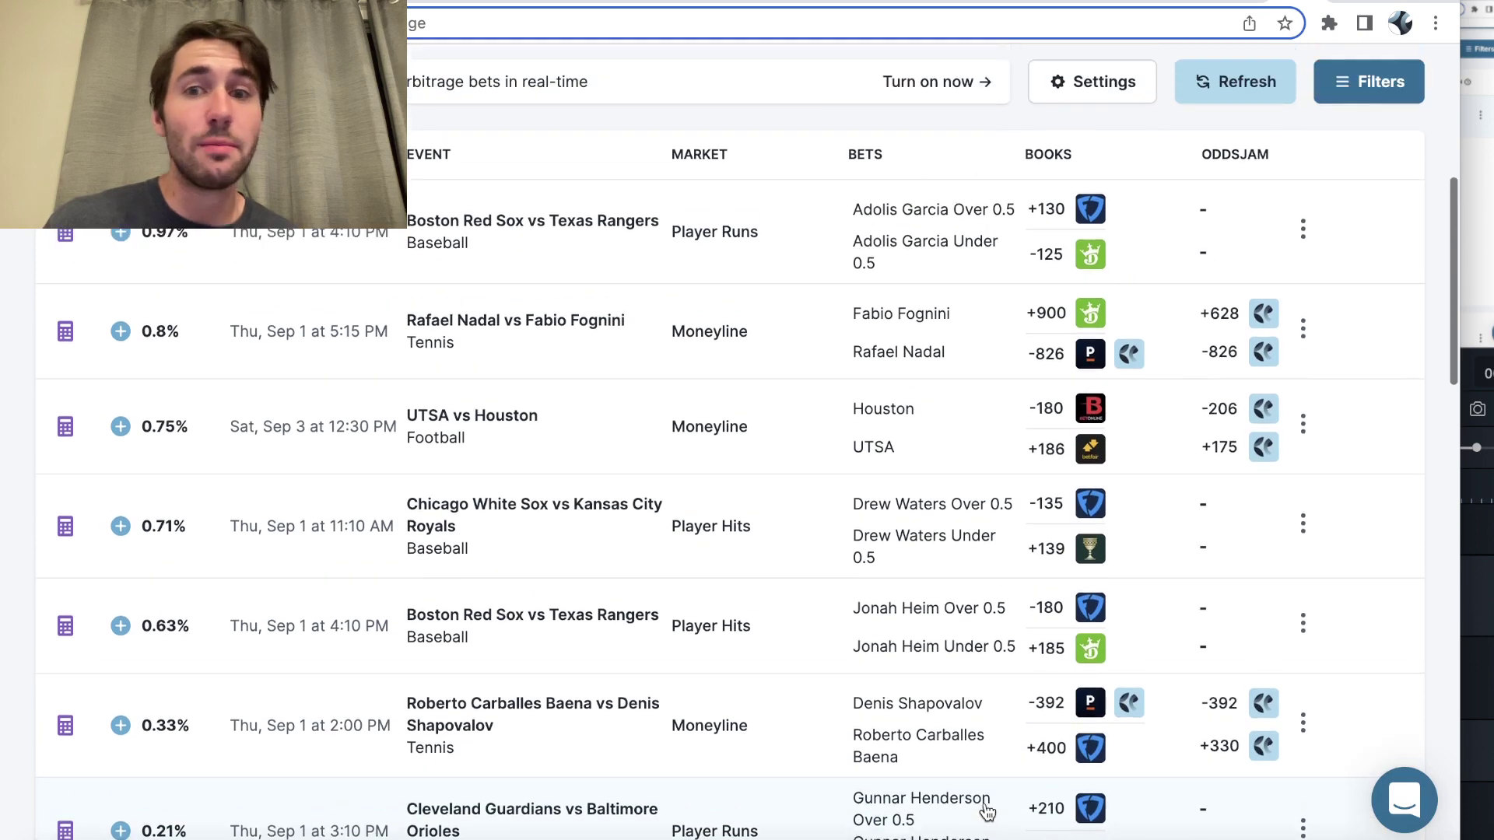
pyautogui.scroll(-1, 774, 598)
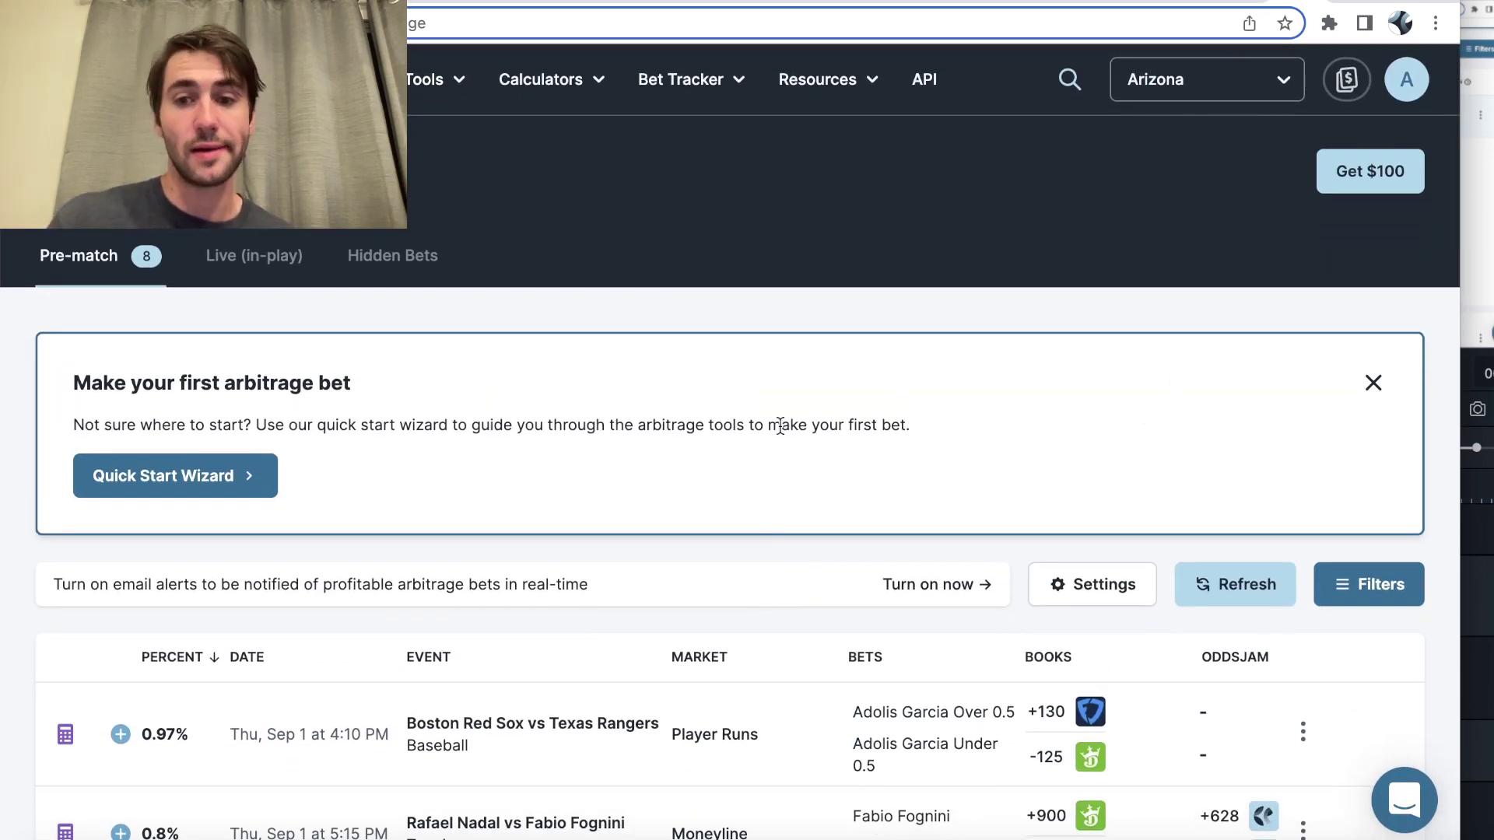
# - Open the Positive EV tool, look over the MLB page at FanDuel and return to the positive EV bets
pyautogui.click(436, 78)
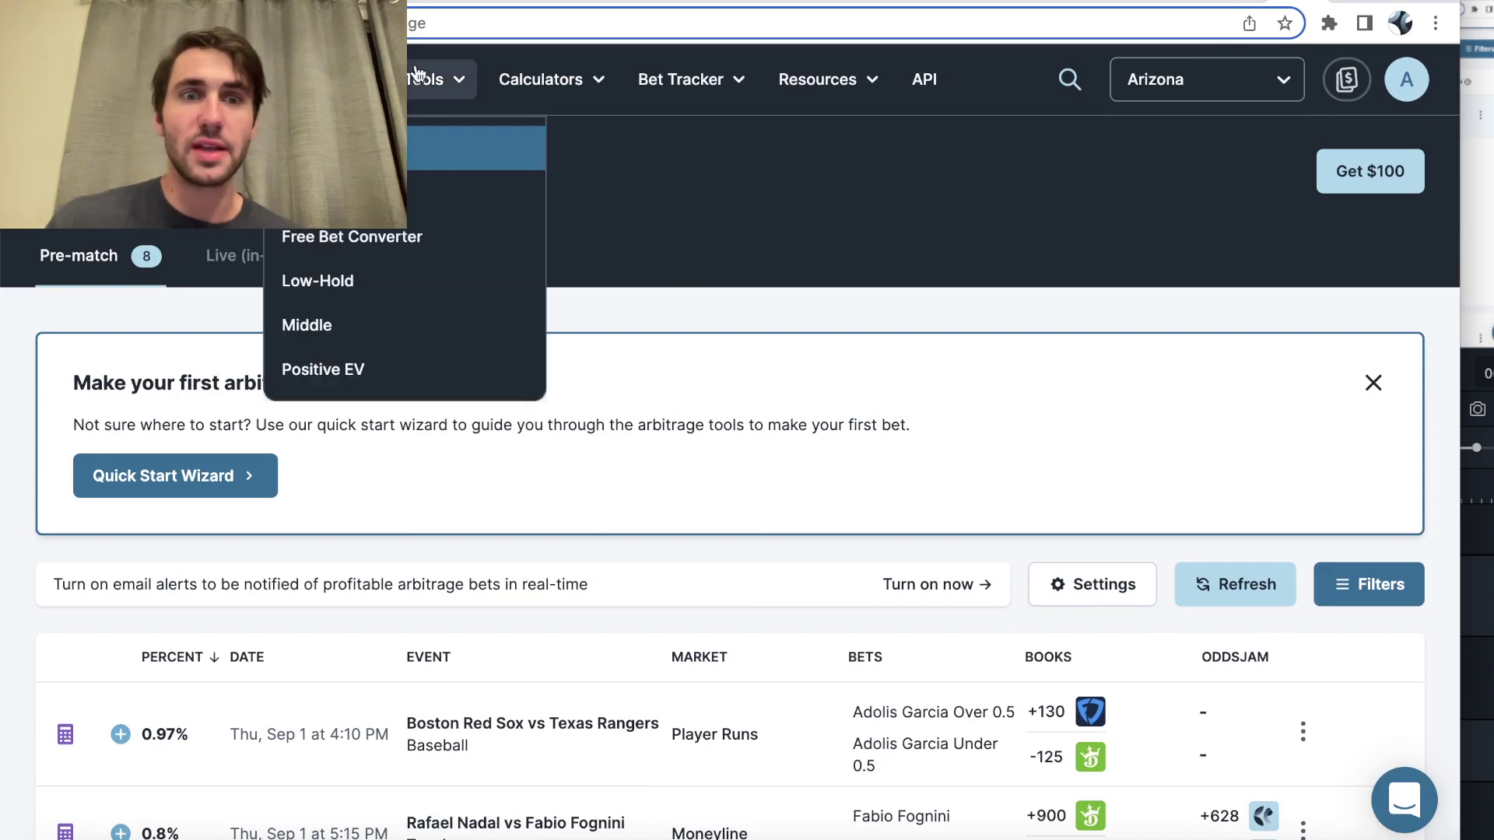
pyautogui.click(391, 370)
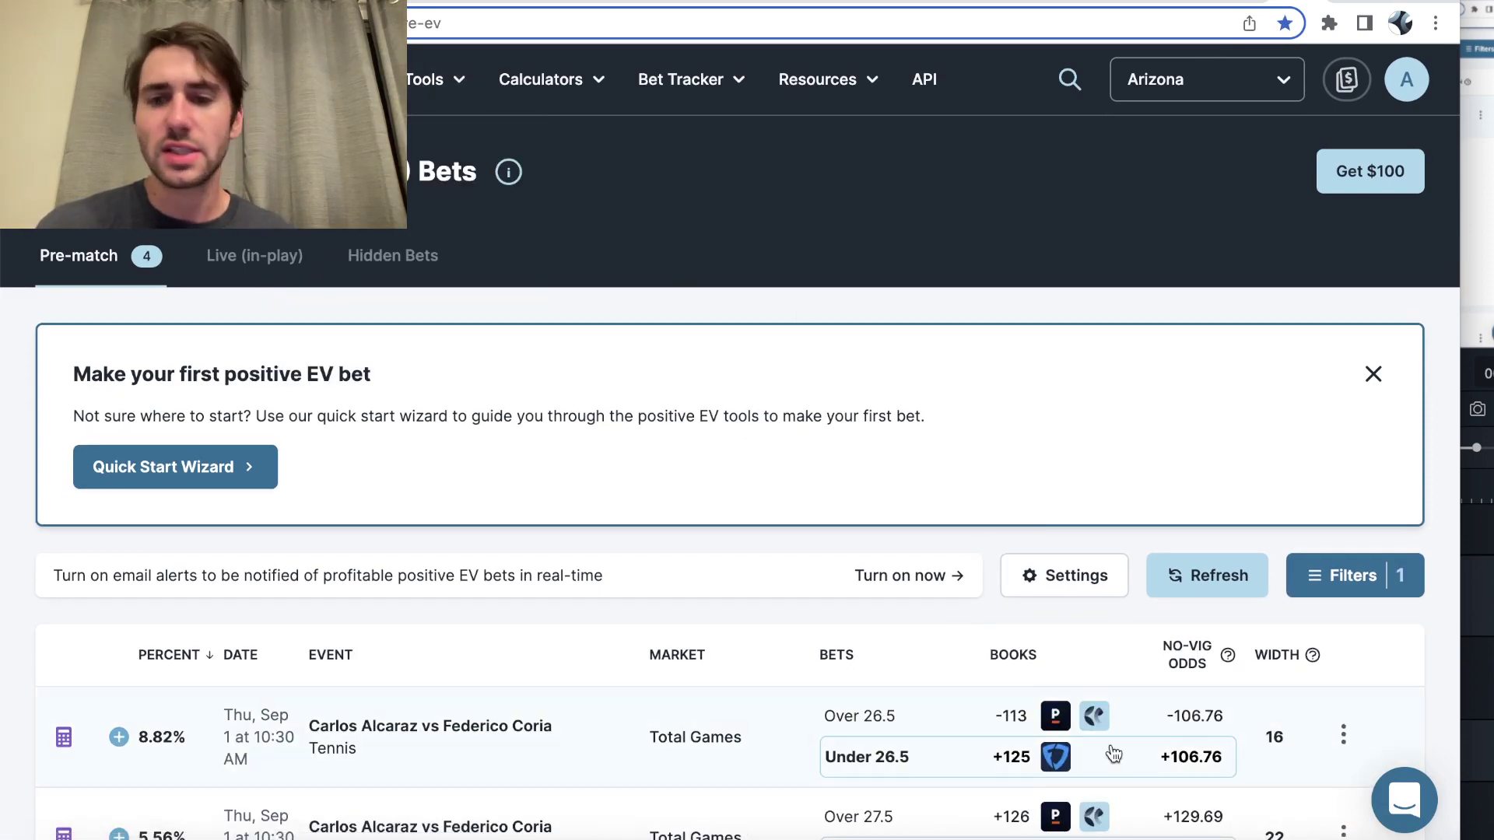
pyautogui.click(1245, 2)
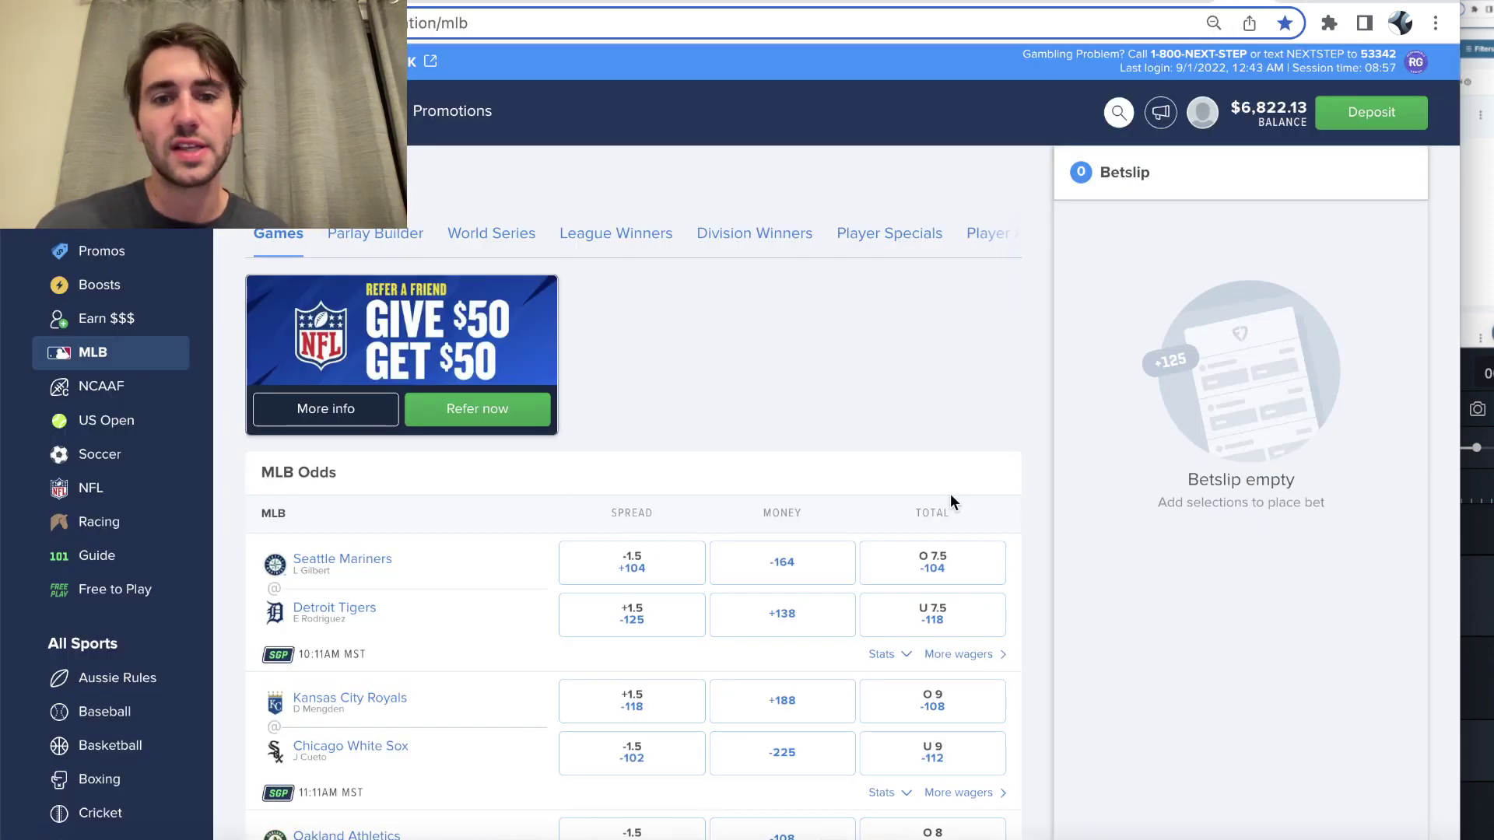
pyautogui.scroll(-15, 951, 501)
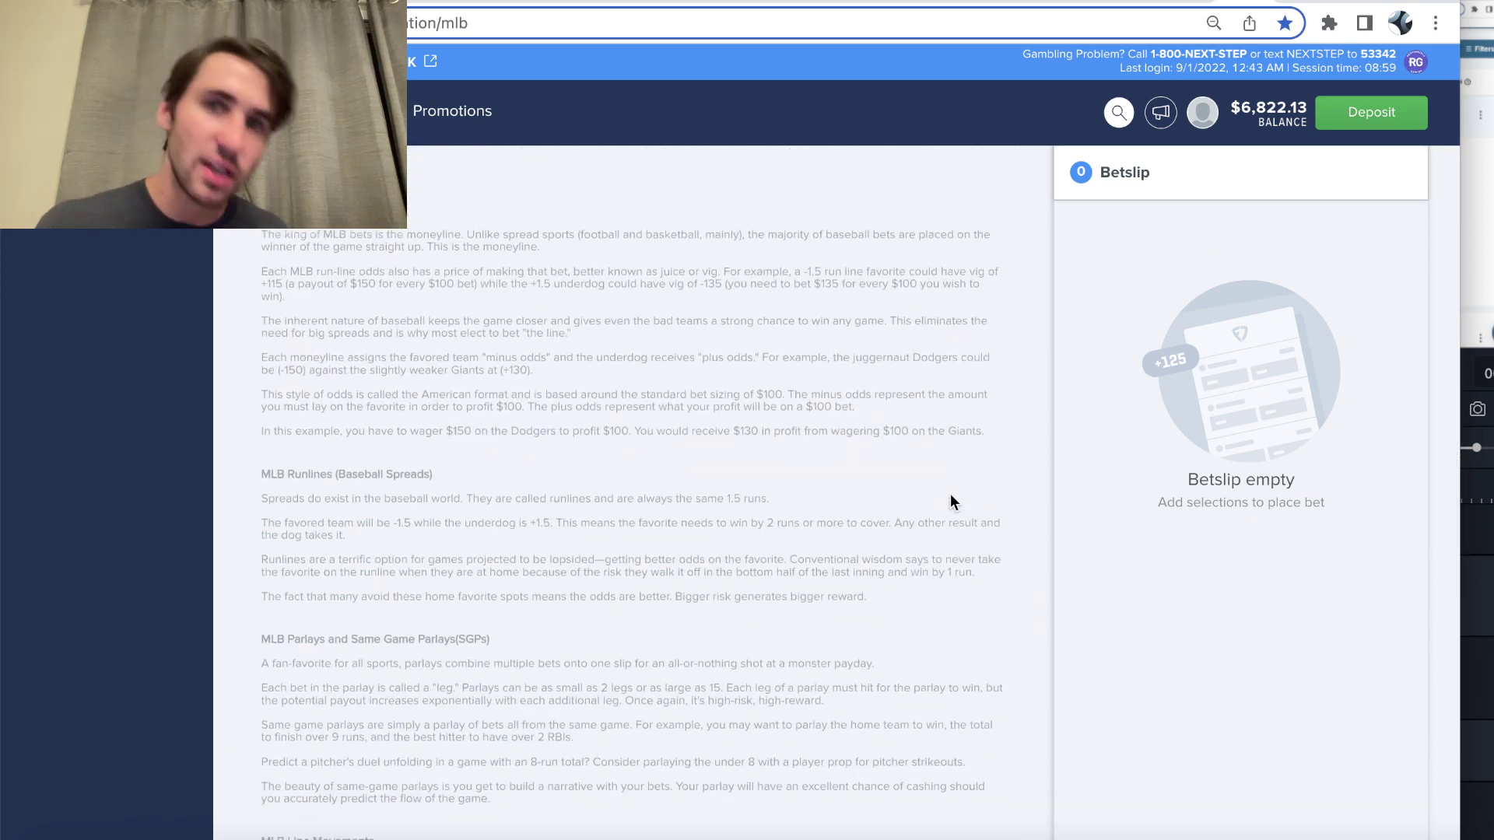
pyautogui.click(1314, 4)
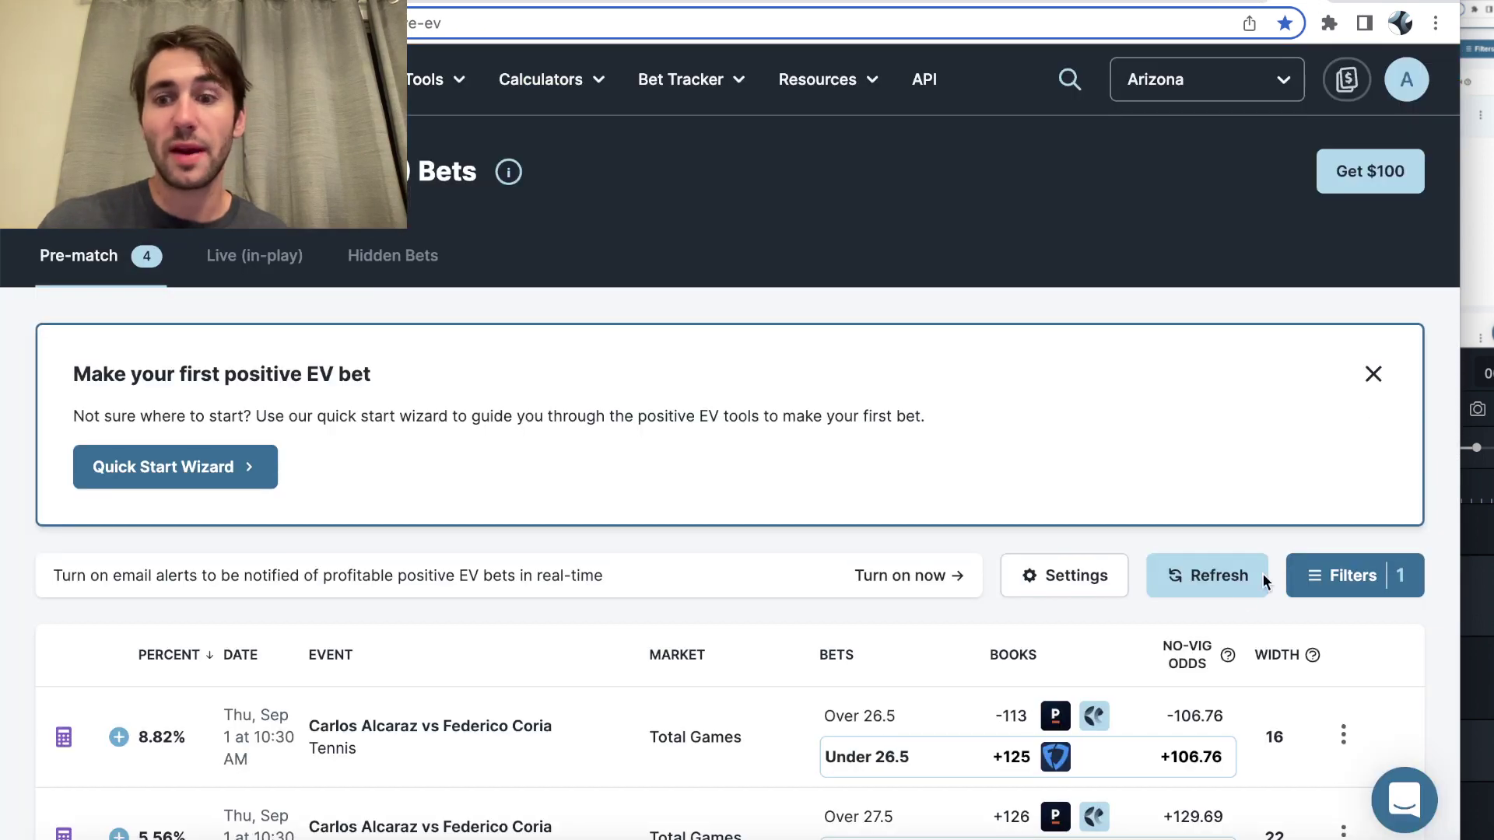
# - Refresh the positive EV bets, briefly expand the Cleveland Guardians vs Baltimore Orioles 1st Half Run Line and switch to FanDuel
pyautogui.click(1206, 576)
pyautogui.scroll(-6, 1206, 577)
pyautogui.scroll(-3, 1206, 577)
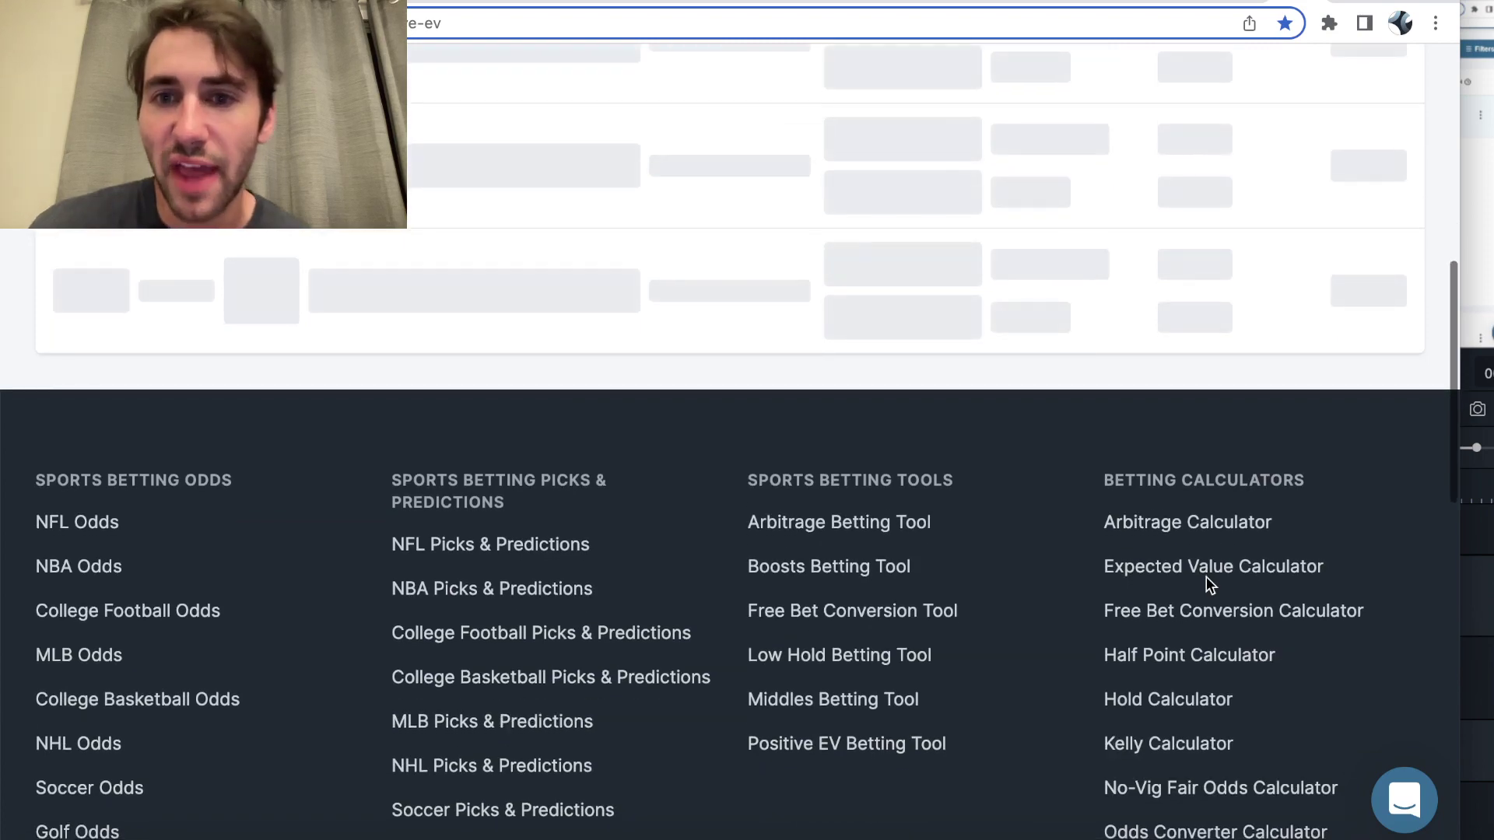
pyautogui.scroll(4, 1206, 576)
pyautogui.click(695, 272)
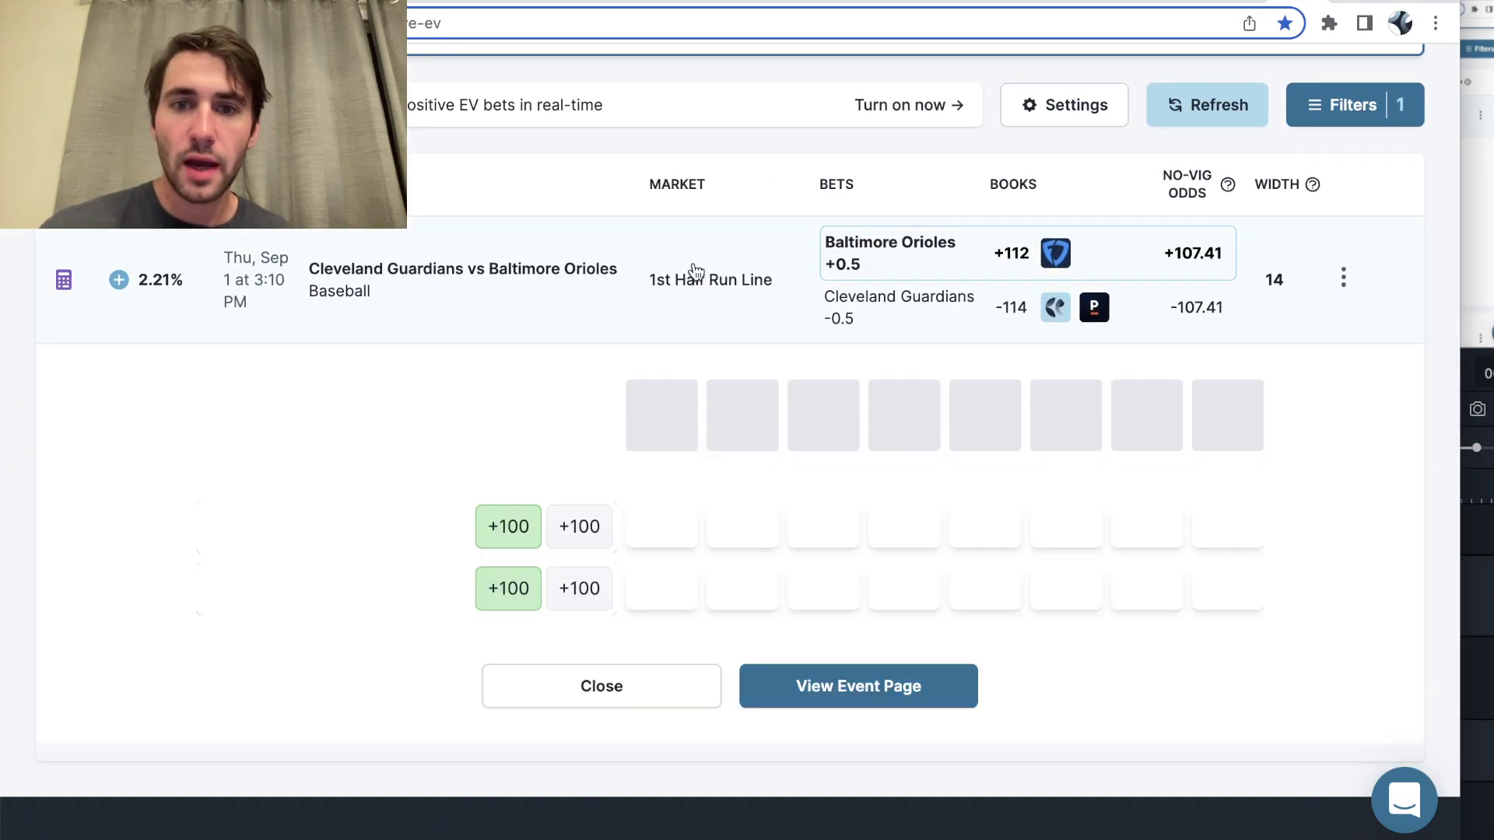
pyautogui.click(740, 274)
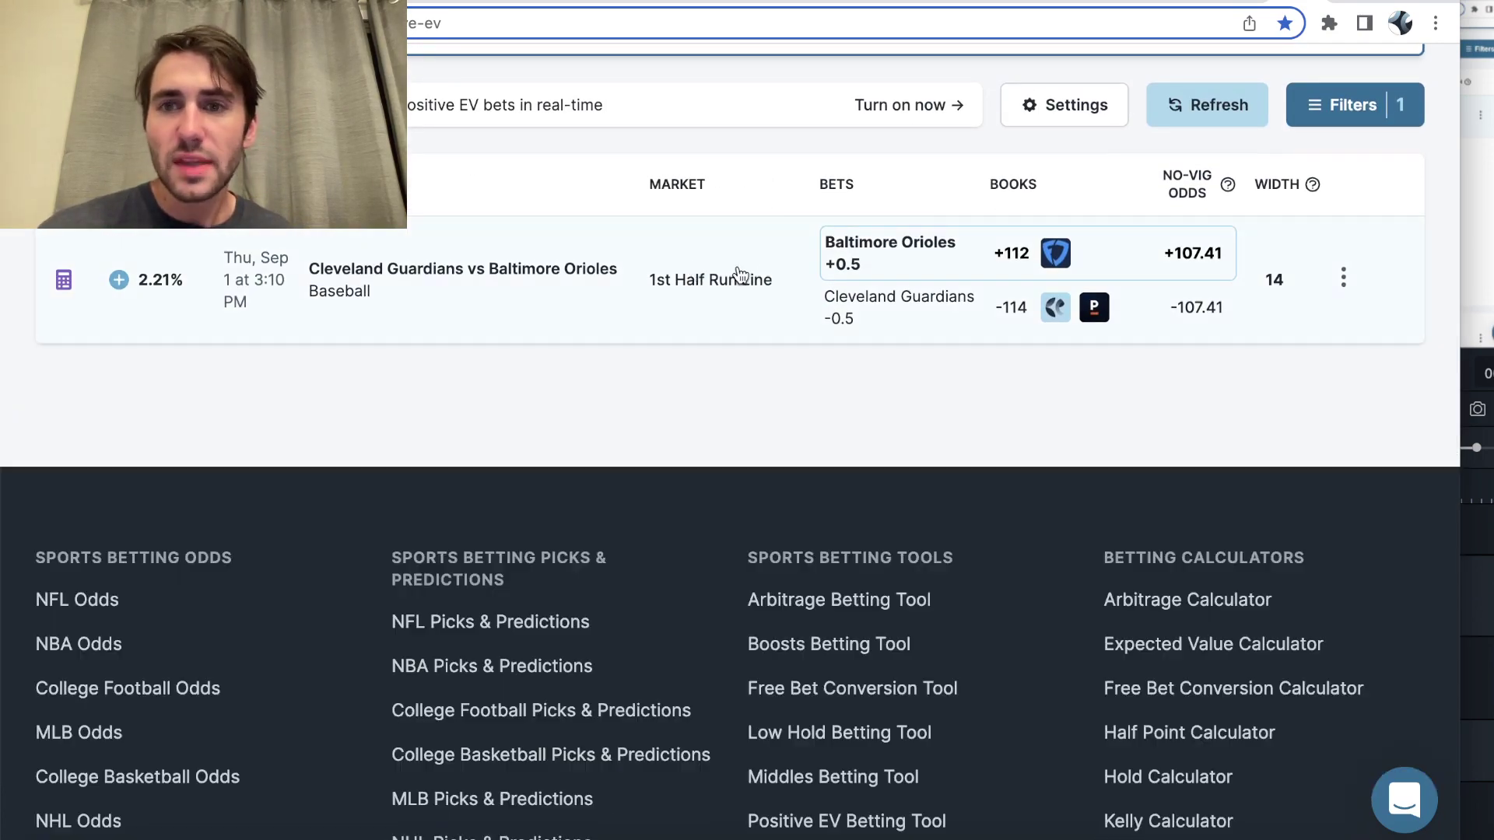
pyautogui.click(1254, 6)
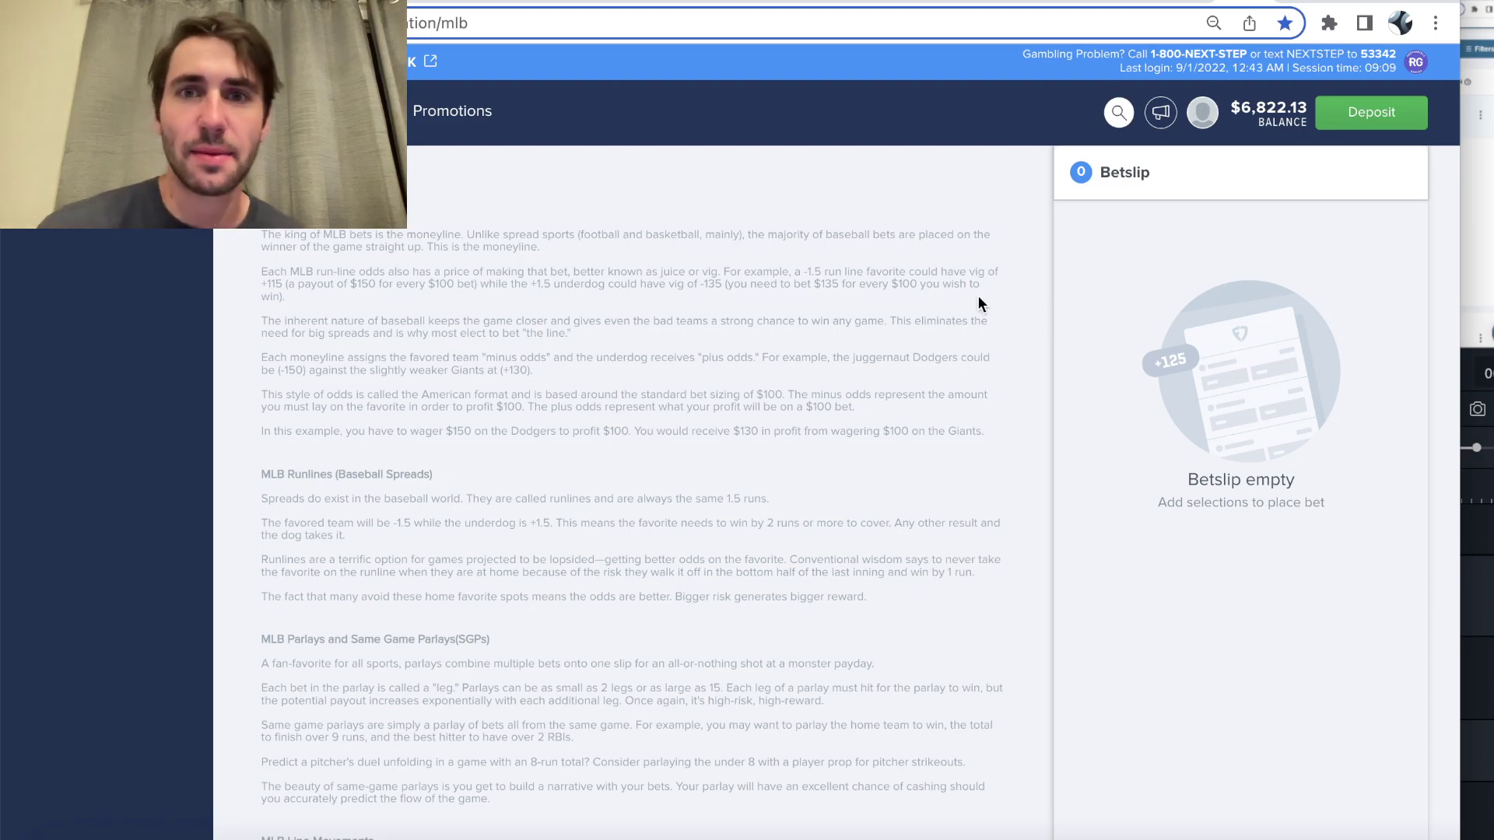